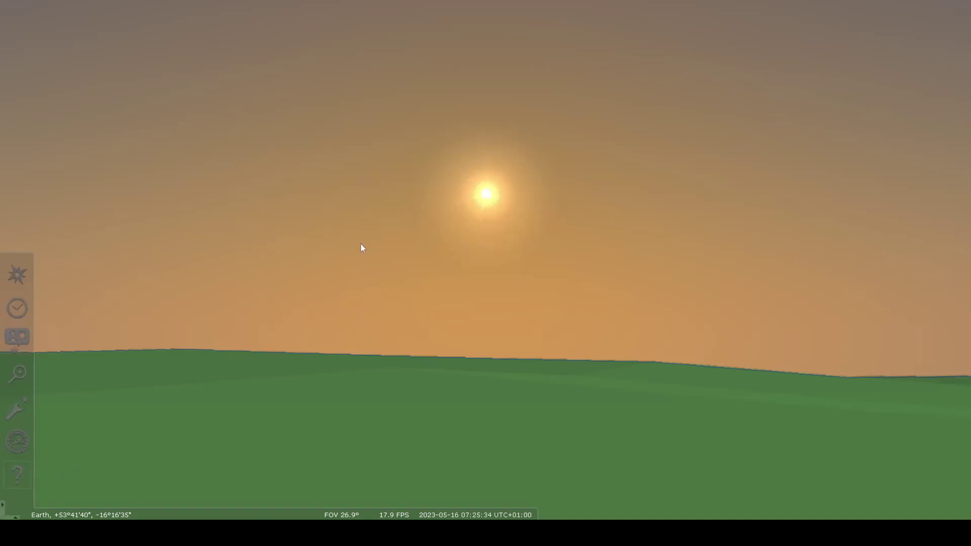
Select the Sun, keep both toolbars displayed, and open the Date and Time window
click(487, 195)
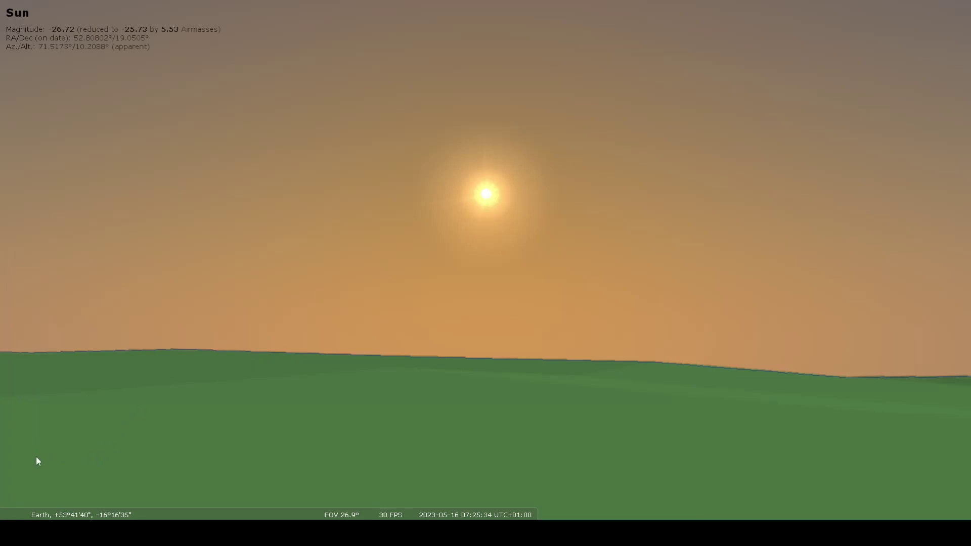
mouse_move(5, 457)
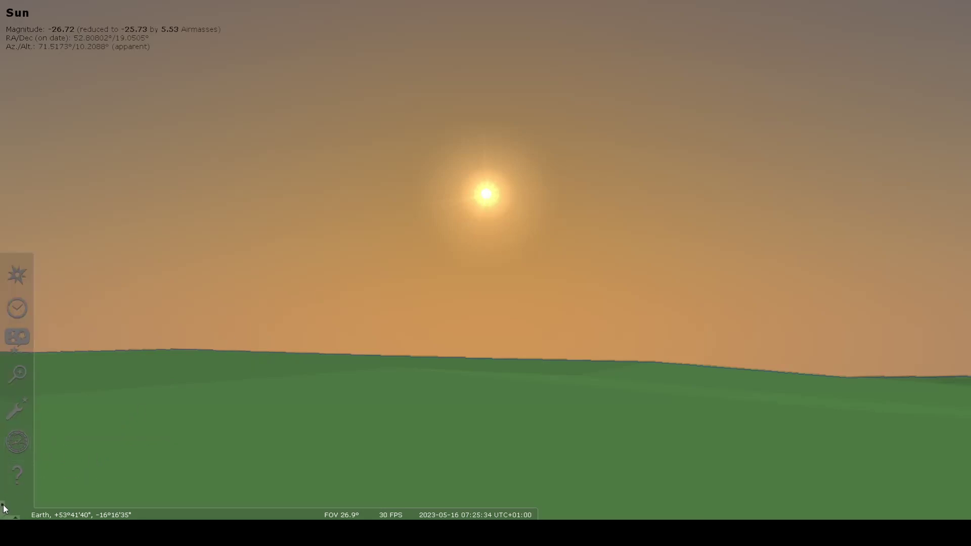
mouse_move(17, 519)
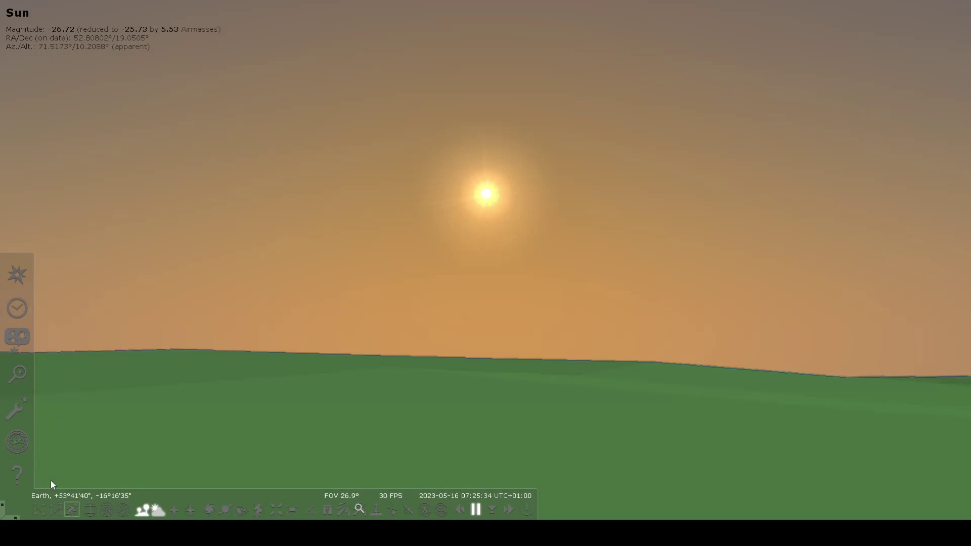
click(17, 308)
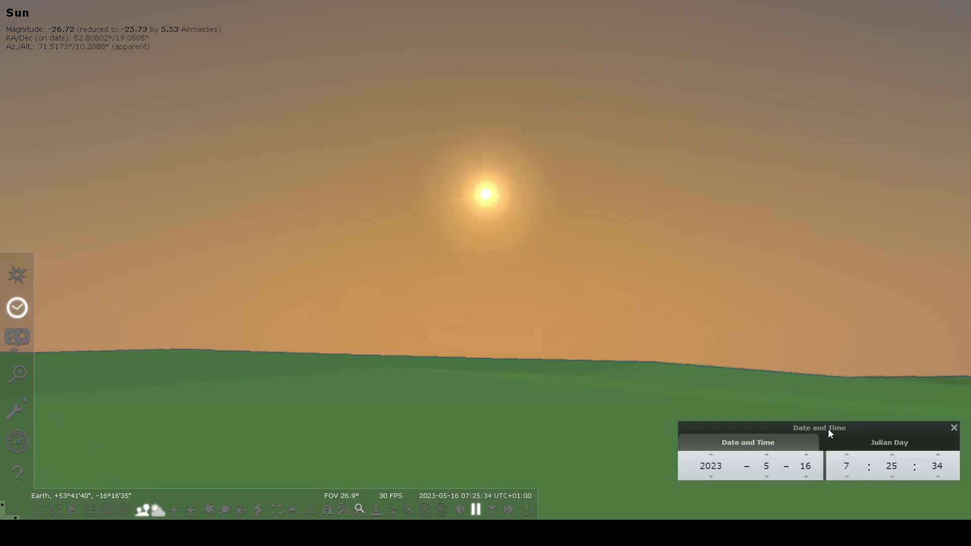
drag(825, 429, 822, 425)
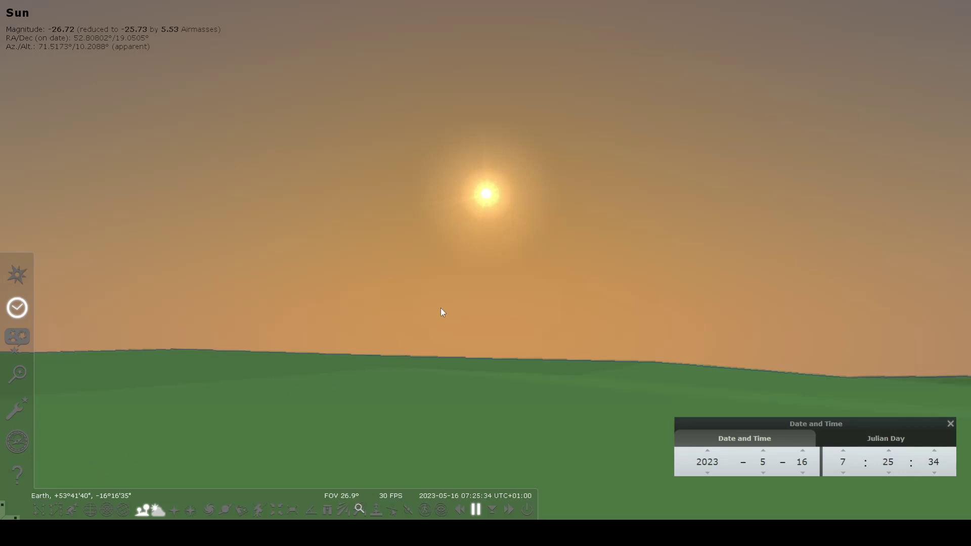
click(486, 195)
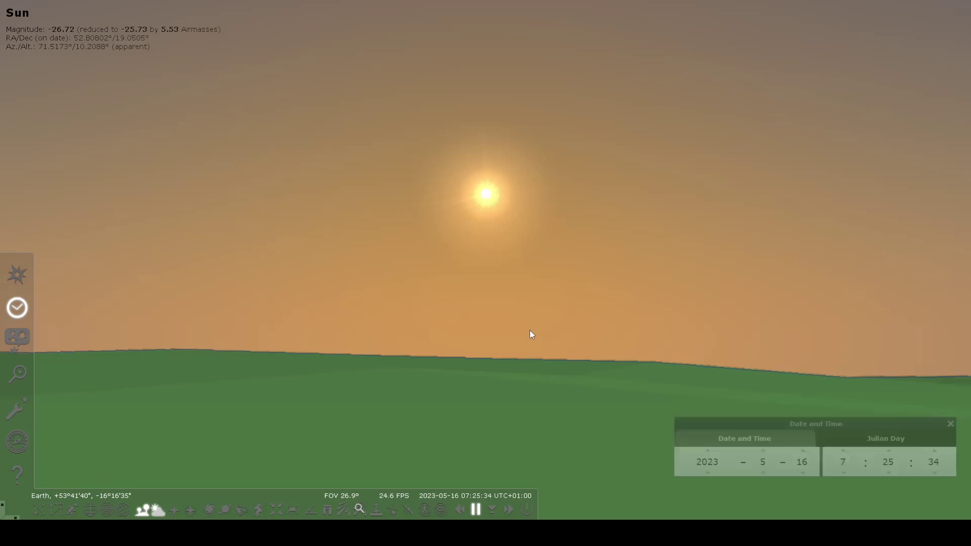
Shift the time back to about 07:20 and set the date to 21 June 2023
ctrl+drag(665, 250, 666, 272)
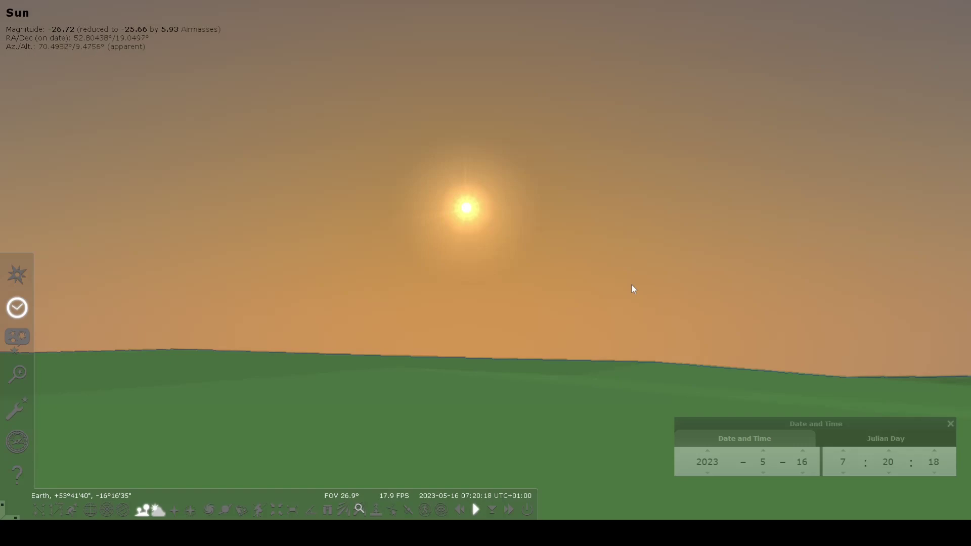
drag(761, 461, 772, 462)
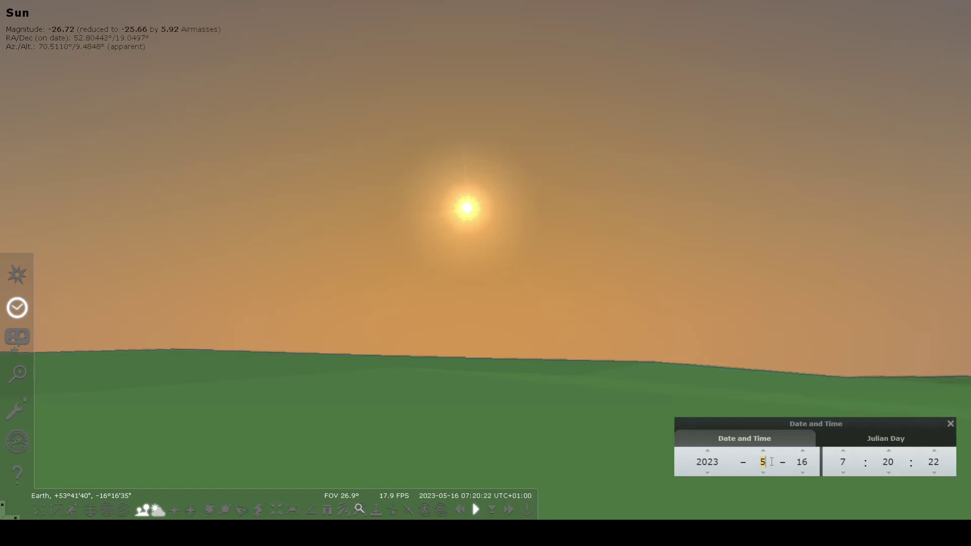
text(6)
key(Tab)
text(21)
Scrub the time back to sunrise at about 05:57 on 21 June and display the cardinal points
ctrl+drag(558, 213, 593, 323)
scroll(556, 314, up, 3)
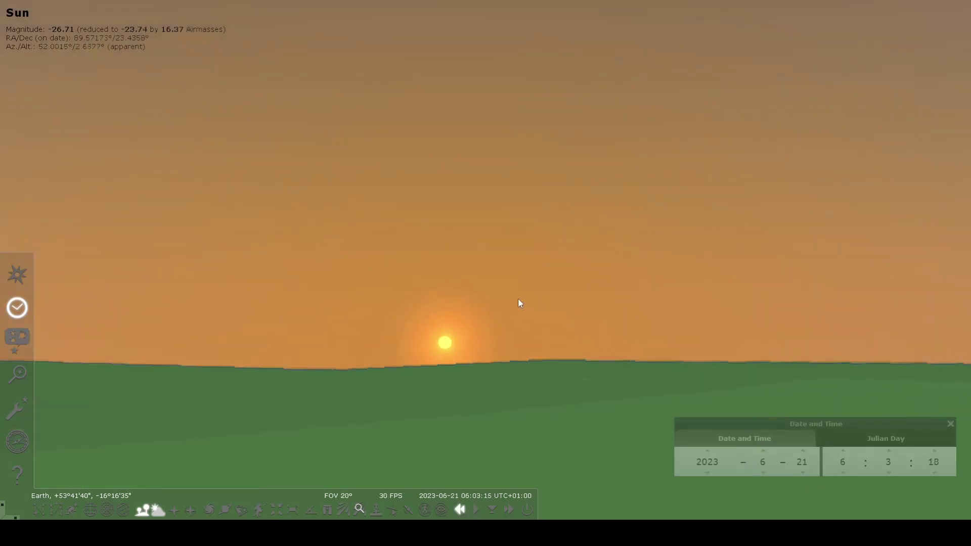
key(k)
ctrl+drag(424, 363, 499, 333)
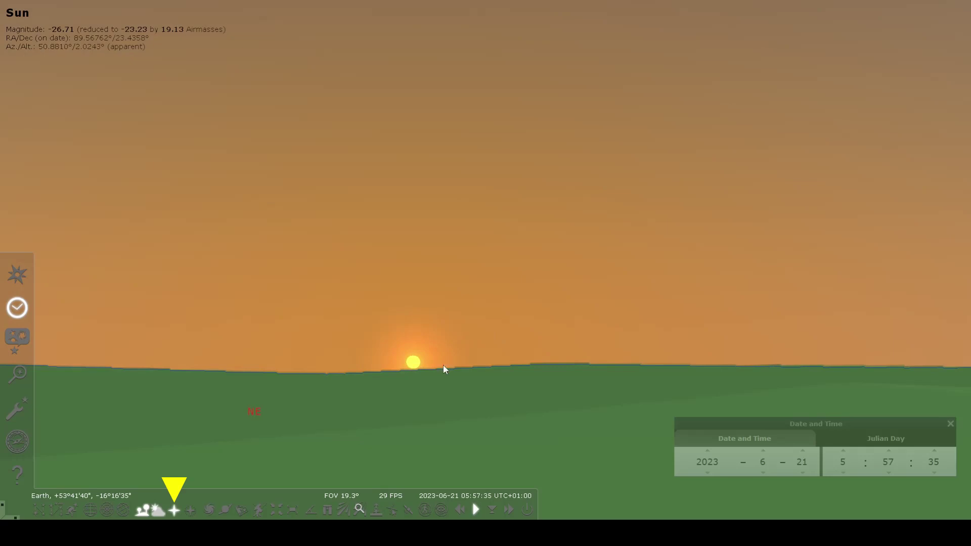
Frame the northeastern horizon around the rising Sun and display the compass marks along it
scroll(453, 354, down, 4)
scroll(435, 331, up, 2)
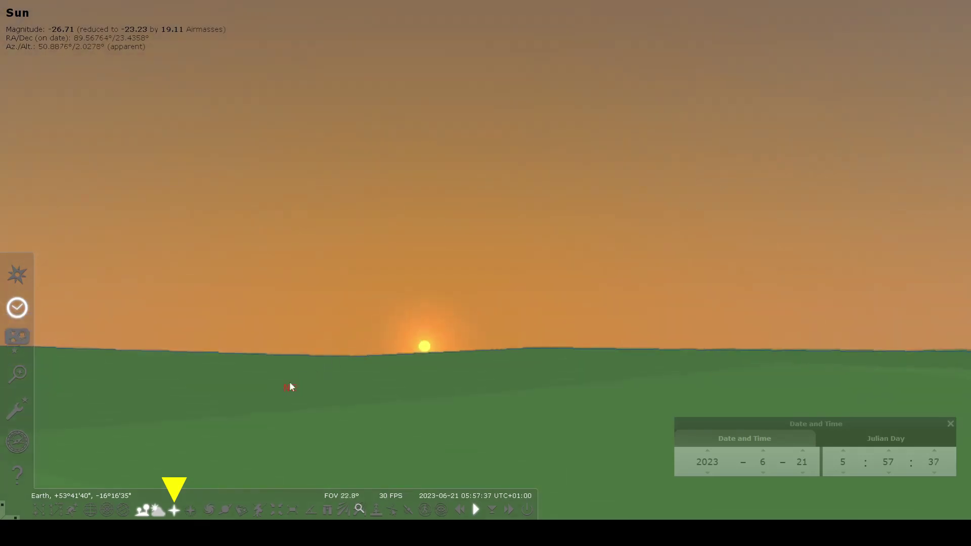
drag(452, 389, 475, 343)
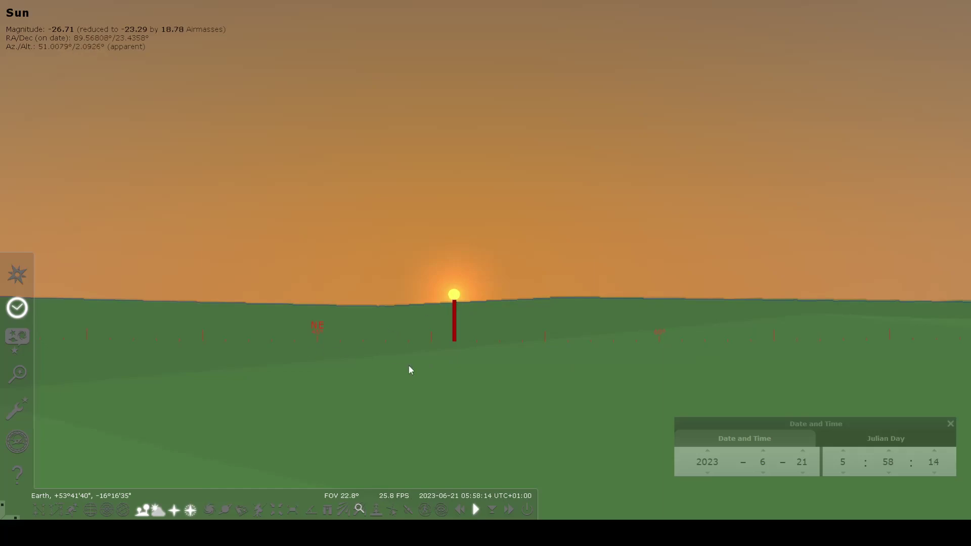
Scrub the time forward to about 06:26 to follow the Sun's rise from the horizon
drag(513, 285, 452, 297)
key(k)
drag(522, 270, 641, 190)
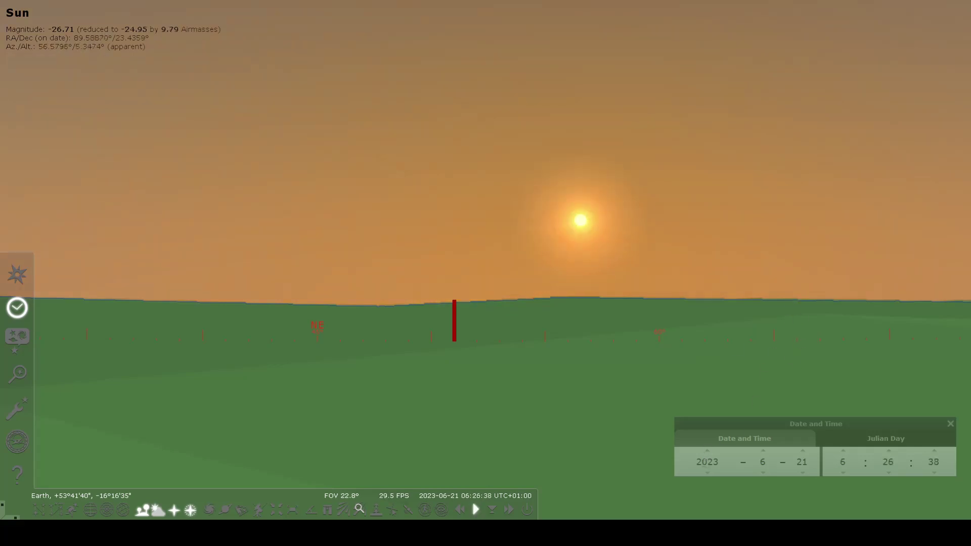
Set the year to -3000, keeping the date at 21 June
double_click(707, 462)
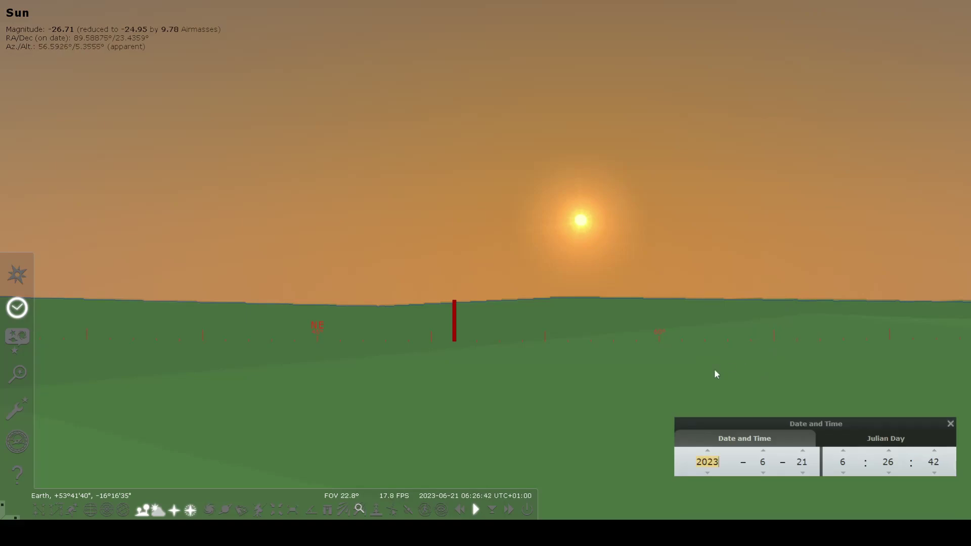
key(BackSpace)
text(3000)
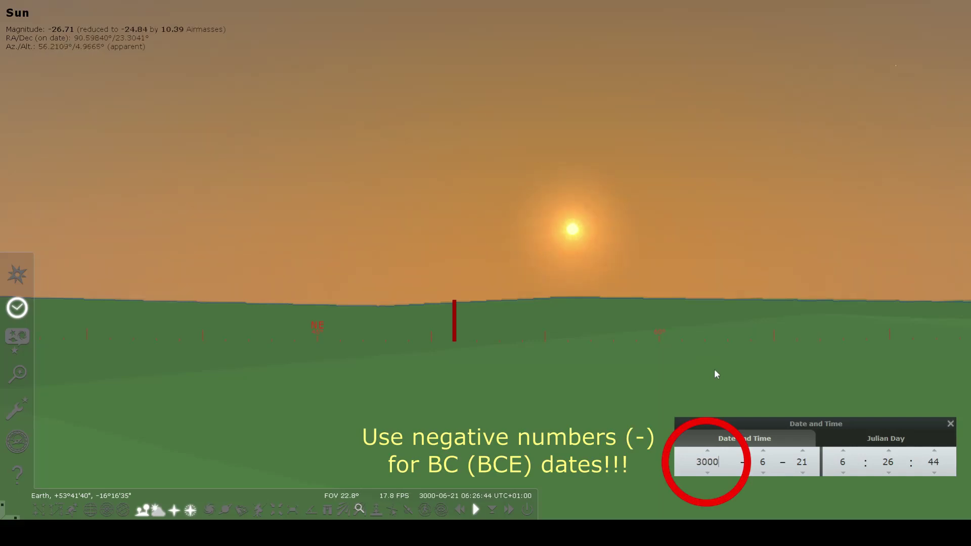
key(Home)
text(-)
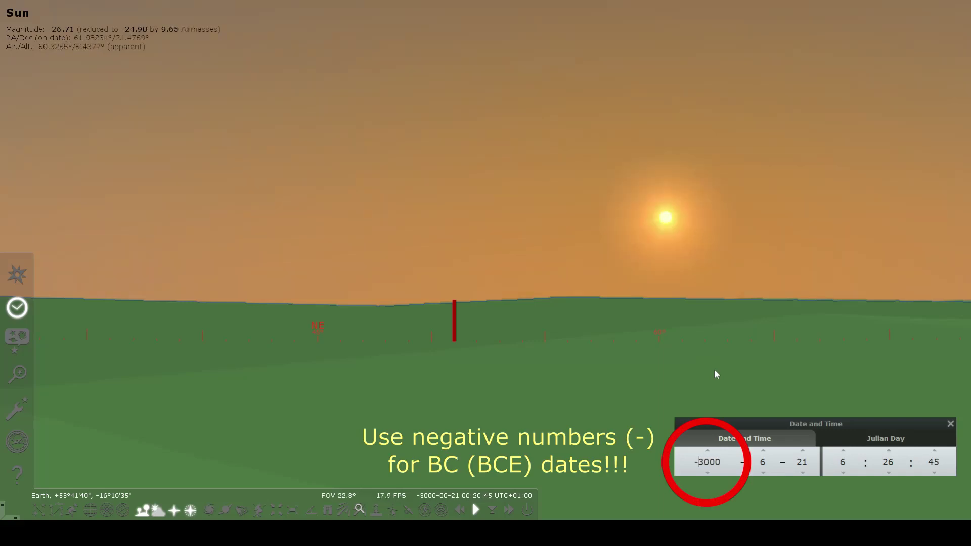
Scrub the time back to about 05:59 so the Sun of -3000 sits on the horizon
ctrl+drag(787, 192, 659, 259)
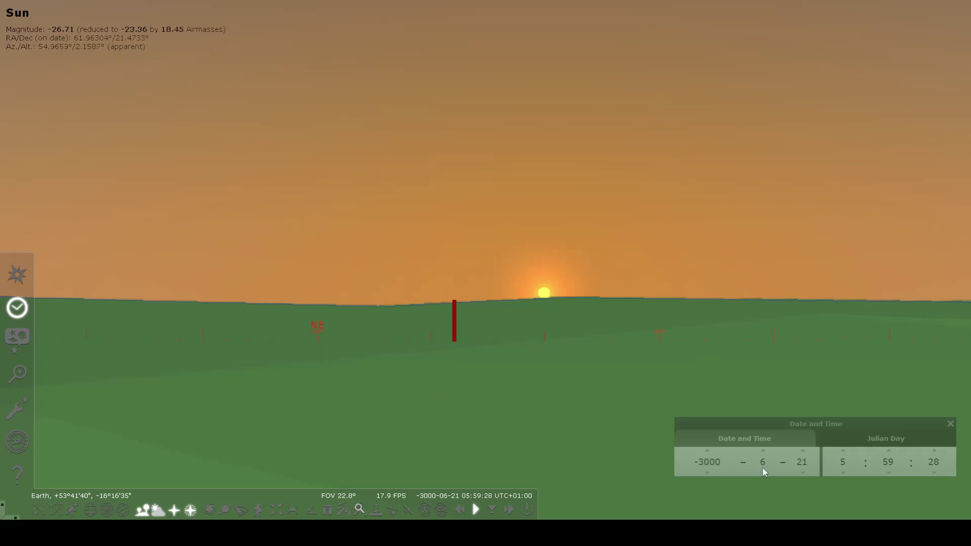
click(786, 471)
ctrl+drag(588, 272, 588, 274)
Examine the horizon from the northeast round to north and compare it with the Sun's rising point
drag(384, 275, 442, 273)
drag(403, 304, 728, 241)
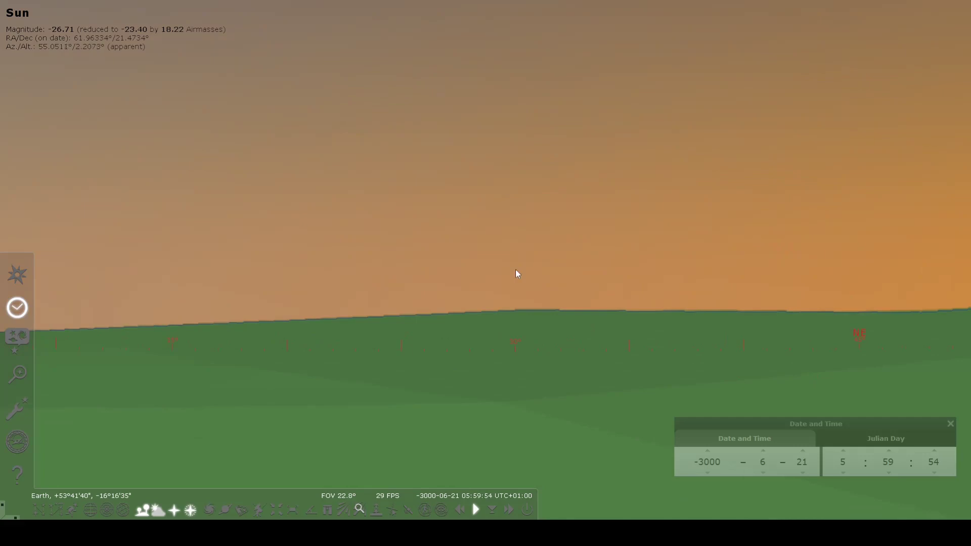
scroll(517, 273, down, 3)
drag(280, 262, 515, 255)
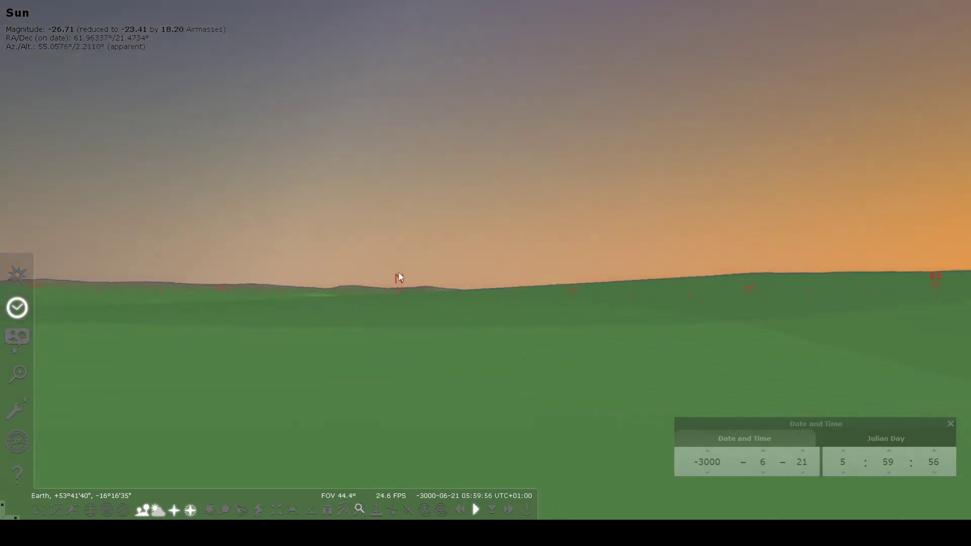
drag(791, 256, 392, 247)
scroll(660, 254, up, 2)
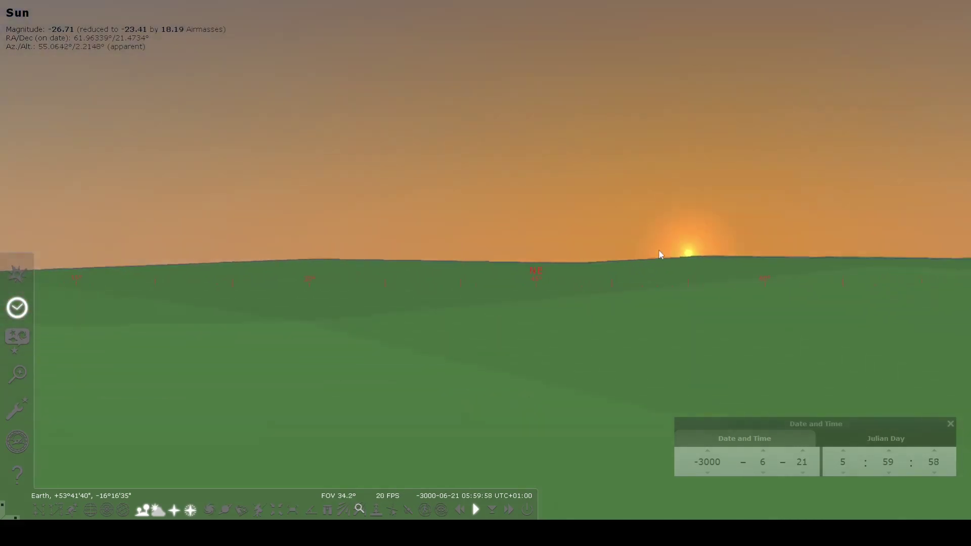
scroll(659, 250, up, 1)
drag(775, 251, 642, 269)
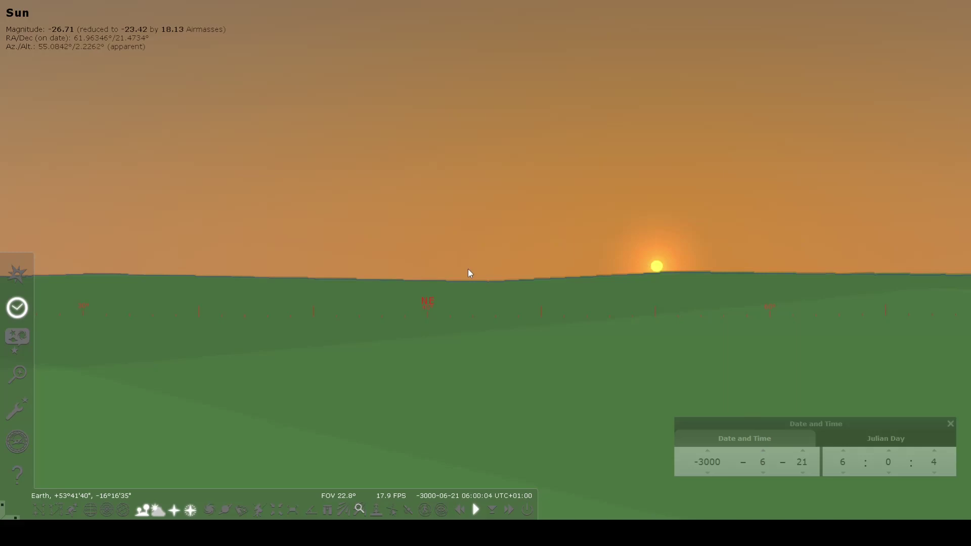
drag(536, 272, 502, 271)
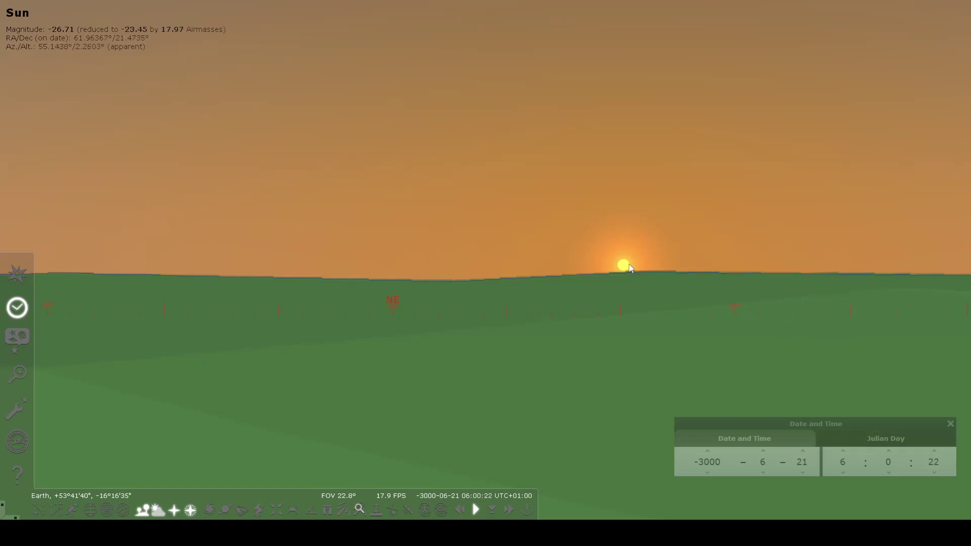
Advance the date one day at a time from 21 June to 8 July -3000, keeping the Sun near sunrise
mouse_move(639, 263)
ctrl+mouse_down()
mouse_move(709, 222)
mouse_move(594, 284)
mouse_move(705, 222)
ctrl+mouse_up()
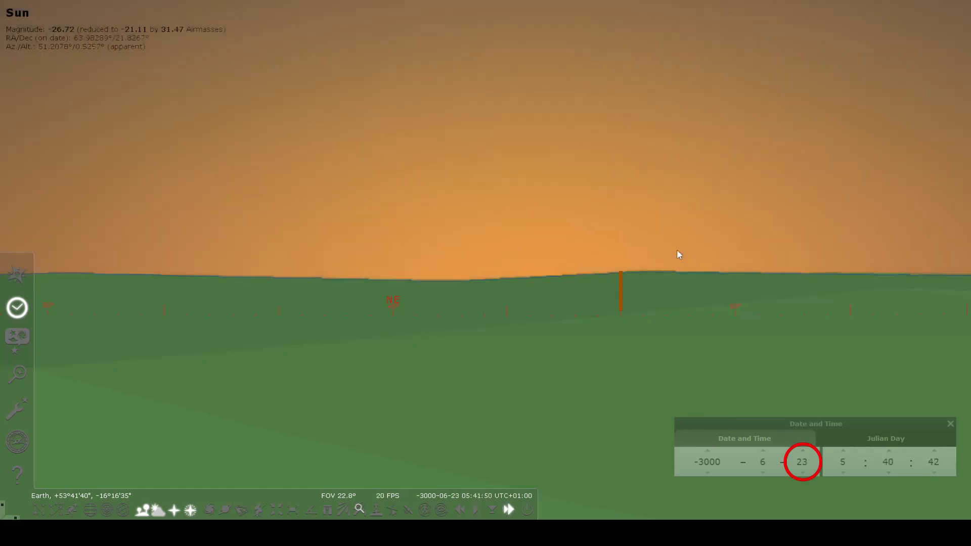
key(=)
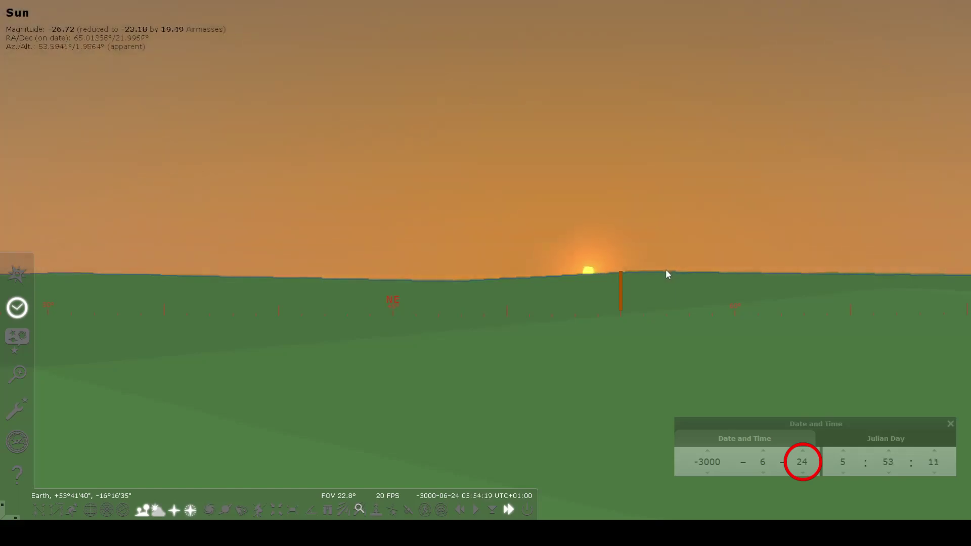
key(=)
key(=)
key(=)
key(=)
key(=)
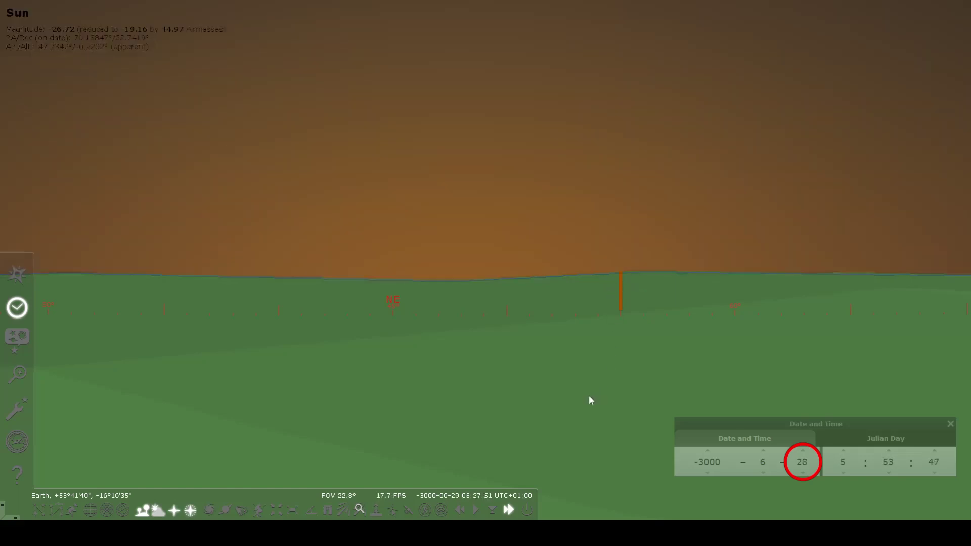
key(=)
key(=)
key(=)
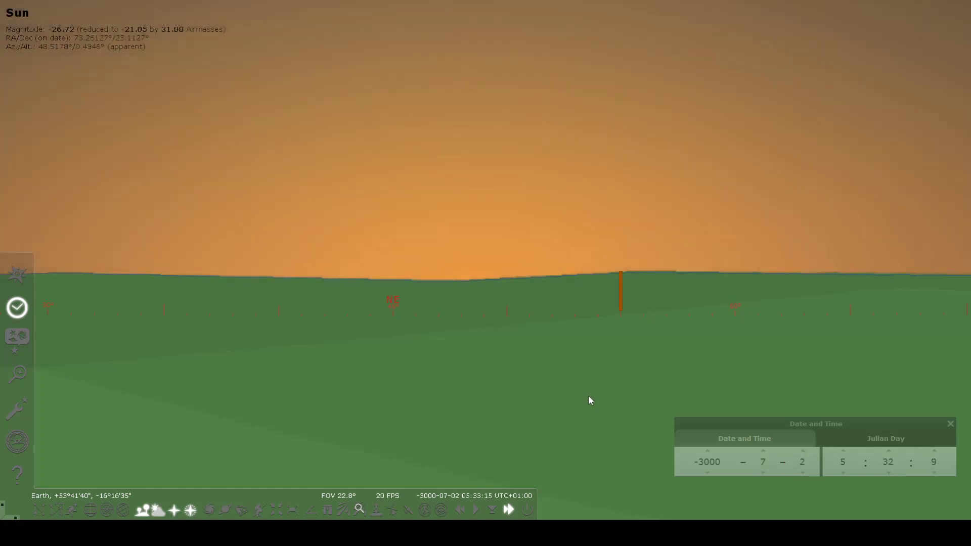
key(=)
key(=)
key(=)
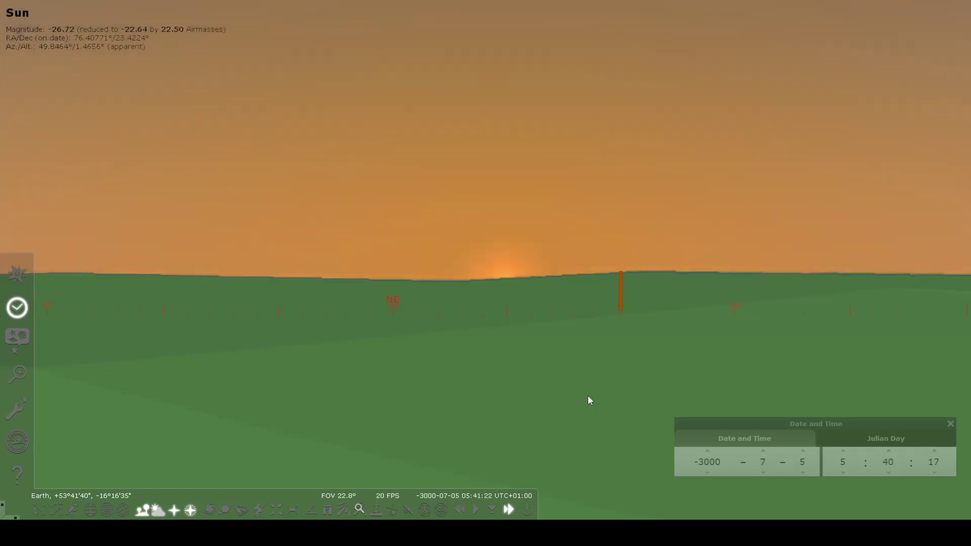
key(=)
key(=)
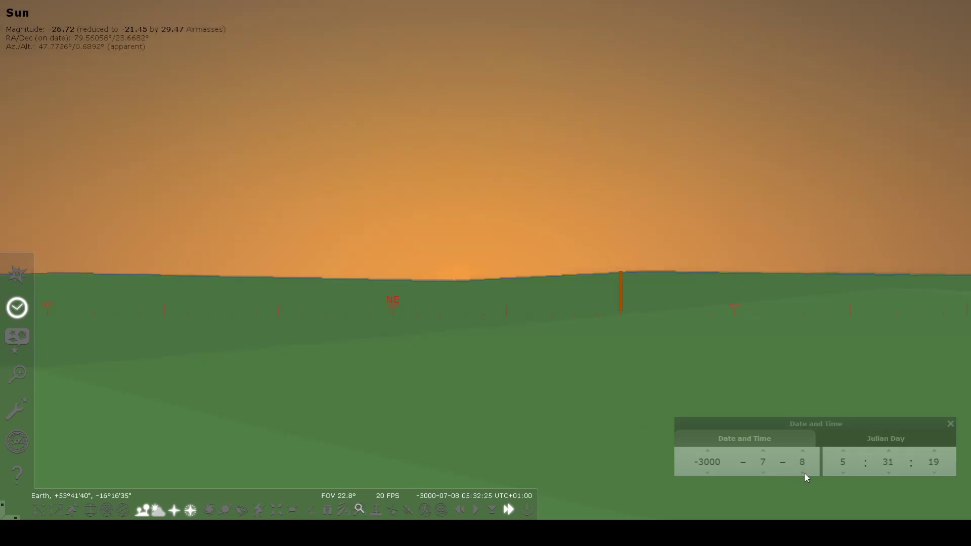
Continue advancing day by day to 17 July -3000 while tracking the sunrise position on the horizon
click(803, 472)
click(803, 472)
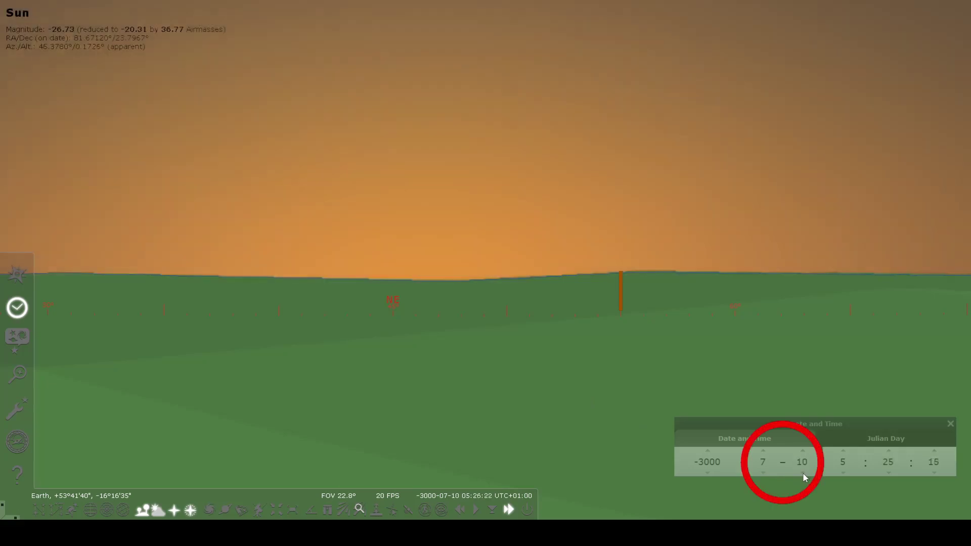
click(803, 472)
click(802, 473)
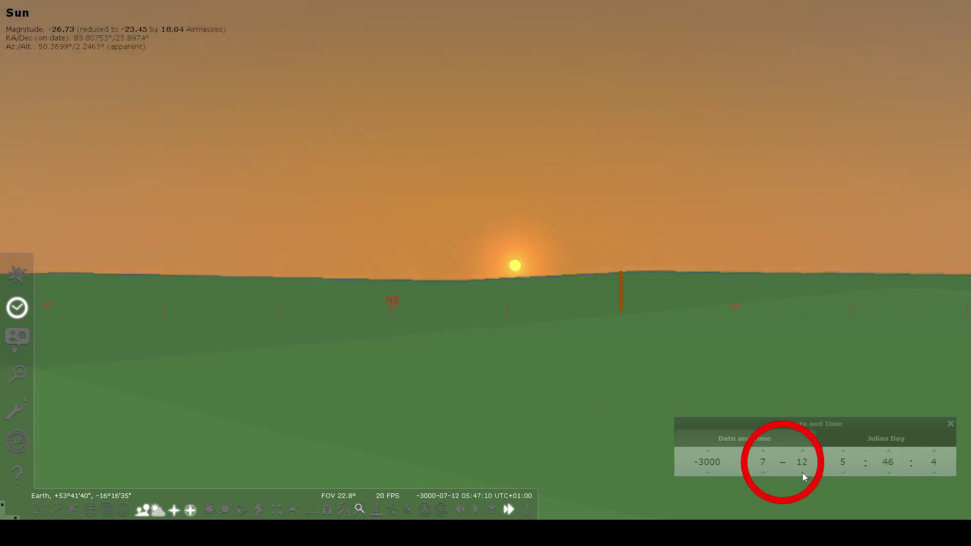
click(802, 472)
click(801, 473)
click(799, 474)
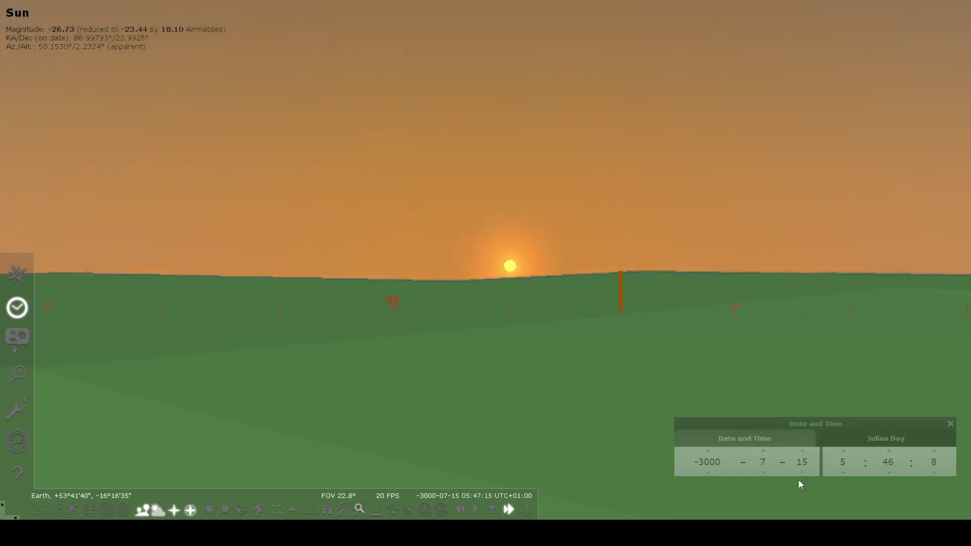
click(798, 479)
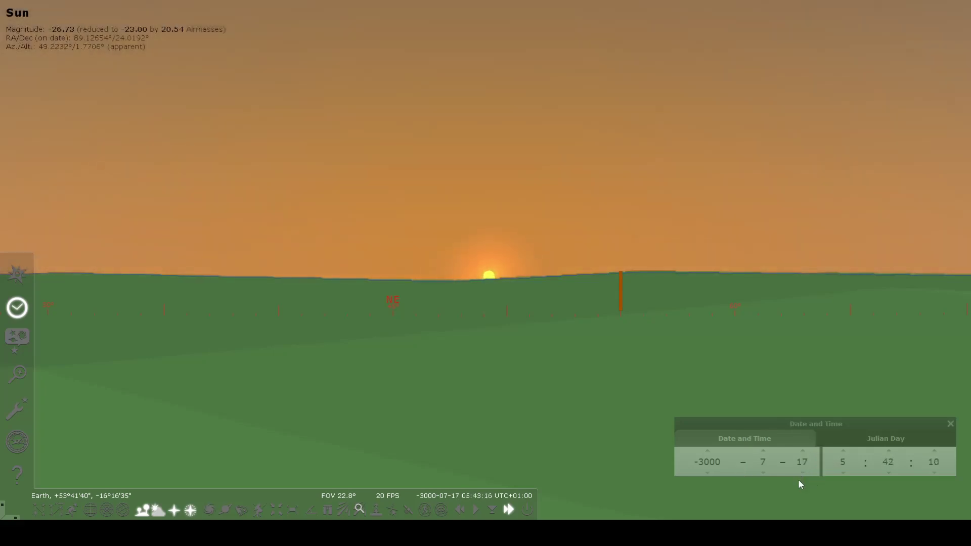
Set the date to 18 July -3000 and scrub the time to about 05:44, with the Sun on the horizon
key(k)
click(803, 451)
key(k)
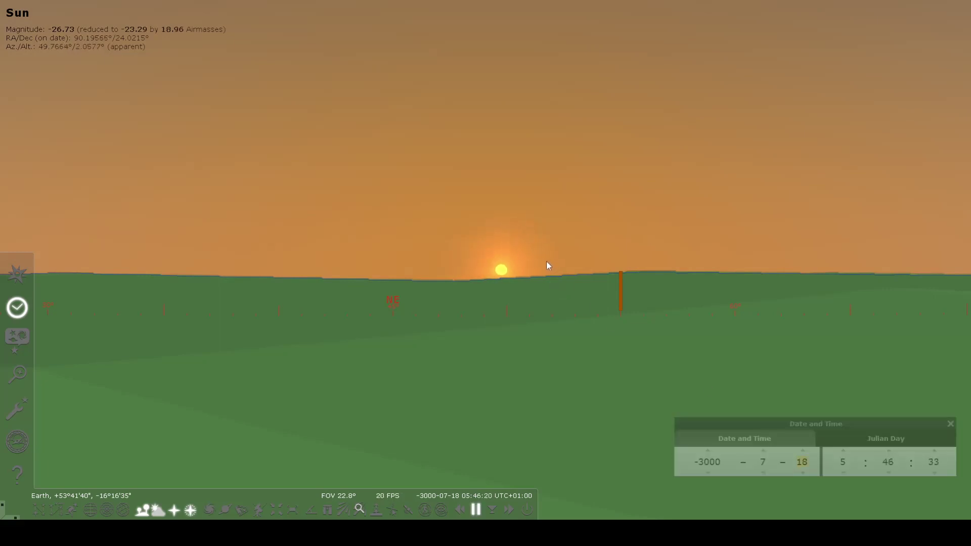
ctrl+drag(545, 262, 542, 269)
key(k)
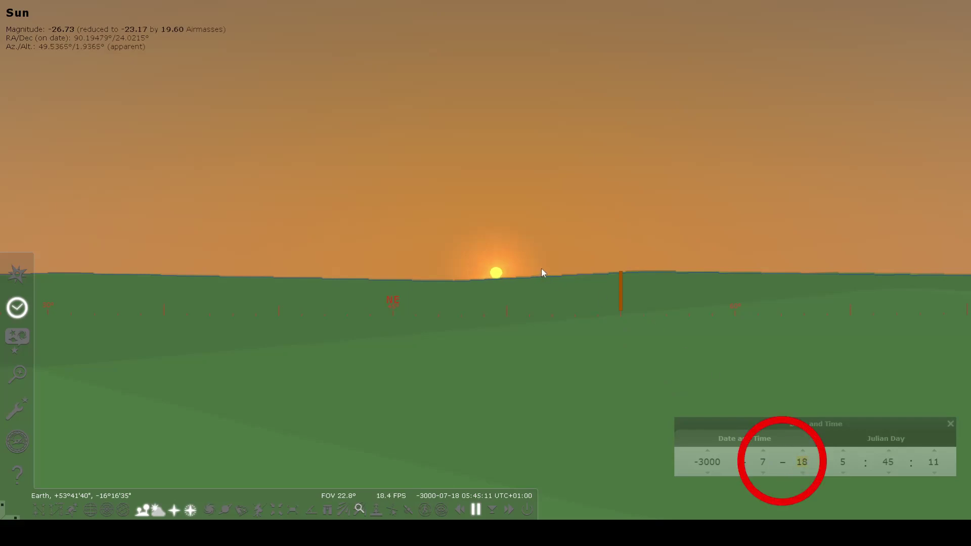
ctrl+drag(538, 269, 538, 269)
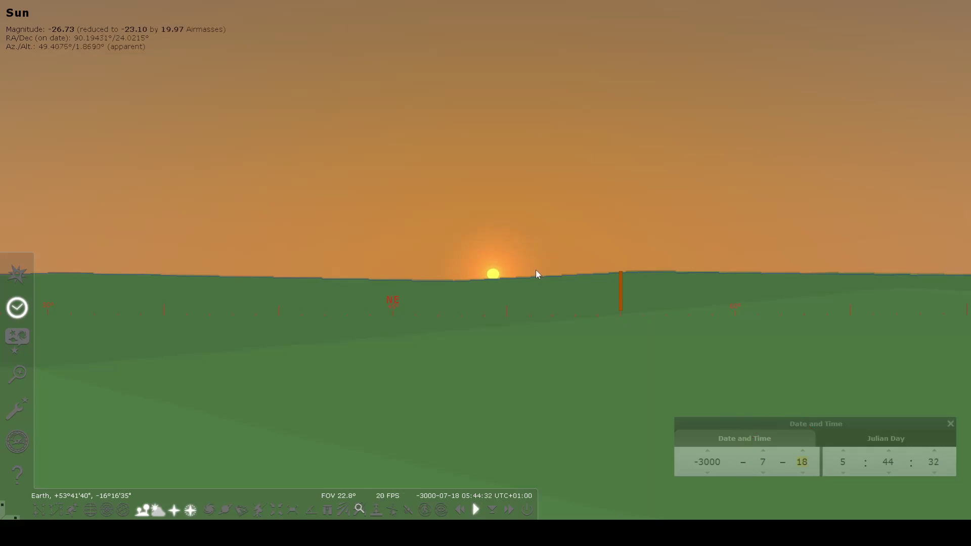
Pause the time flow with the Sun on the horizon at about 05:44 on 18 July -3000
key(k)
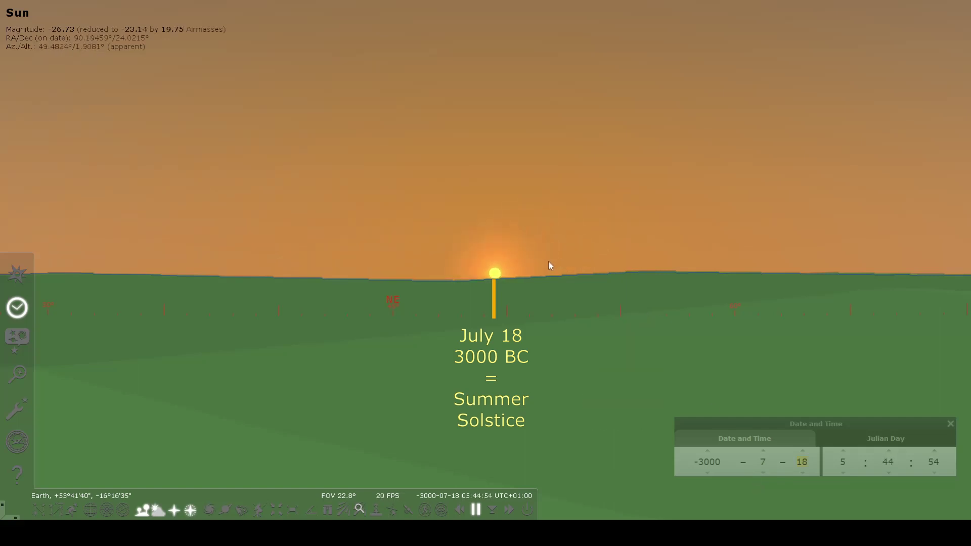
key(k)
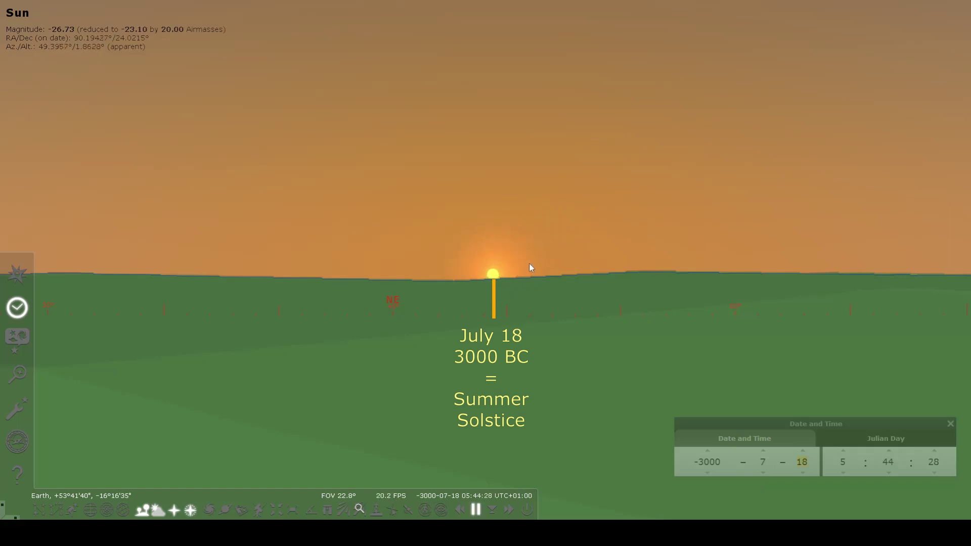
key(k)
key(k)
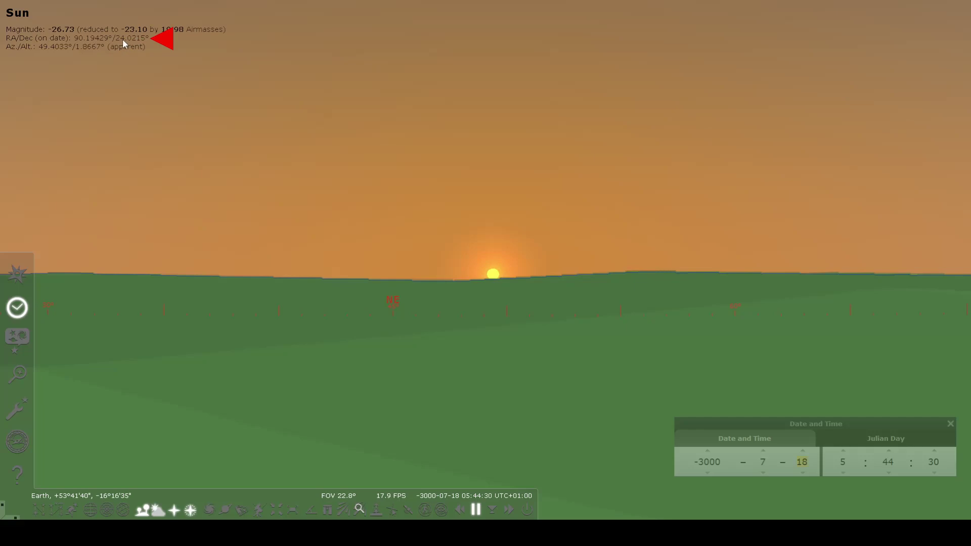
Compare the Sun's declination on the days just after and before 18 July -3000, down to 15 July, and return to 18 July
click(803, 450)
click(804, 451)
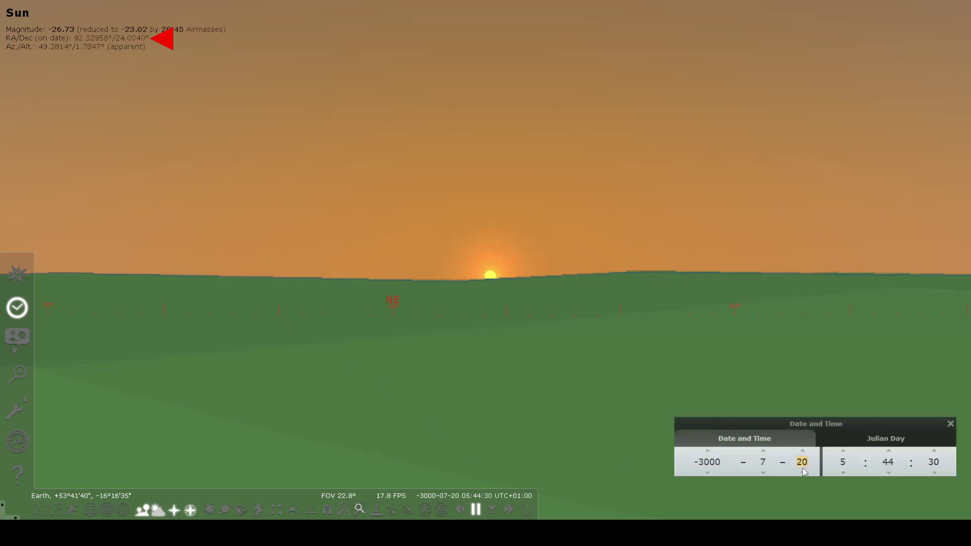
click(803, 451)
click(803, 473)
click(803, 473)
click(803, 473)
click(803, 473)
click(803, 474)
click(803, 473)
click(803, 473)
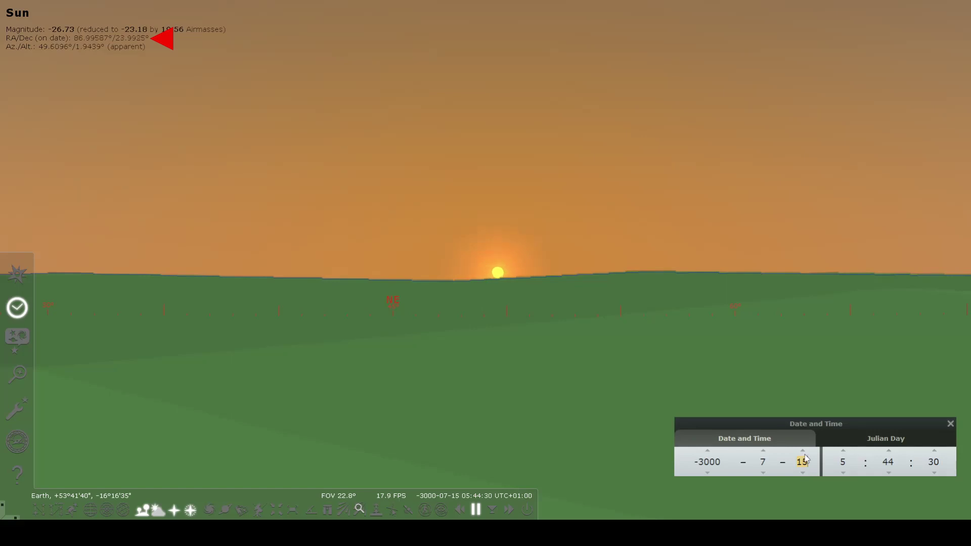
click(803, 451)
click(803, 451)
click(803, 450)
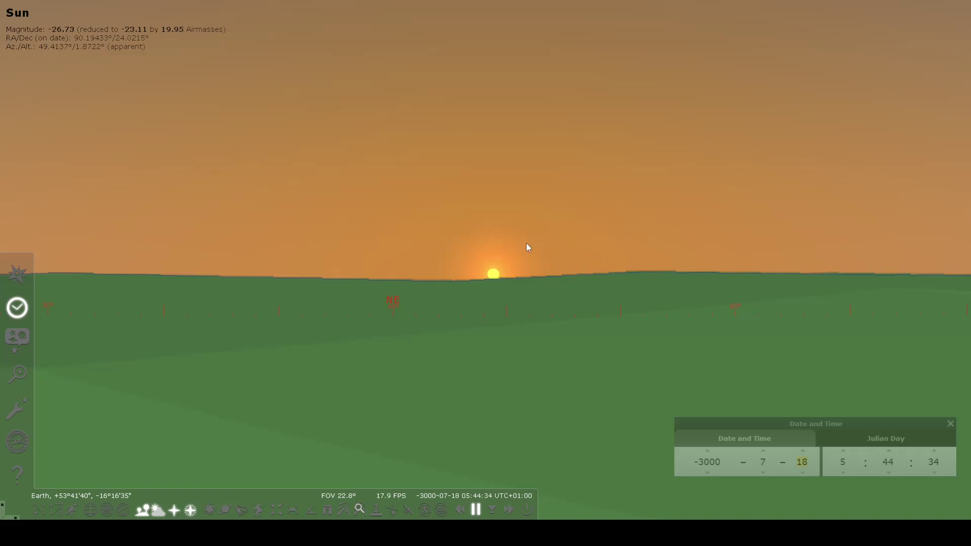
Turn on the ArchaeoLines and move the time to about 05:52 on 18 July -3000
mouse_move(525, 244)
ctrl+mouse_down()
mouse_move(605, 196)
mouse_move(534, 258)
ctrl+mouse_up()
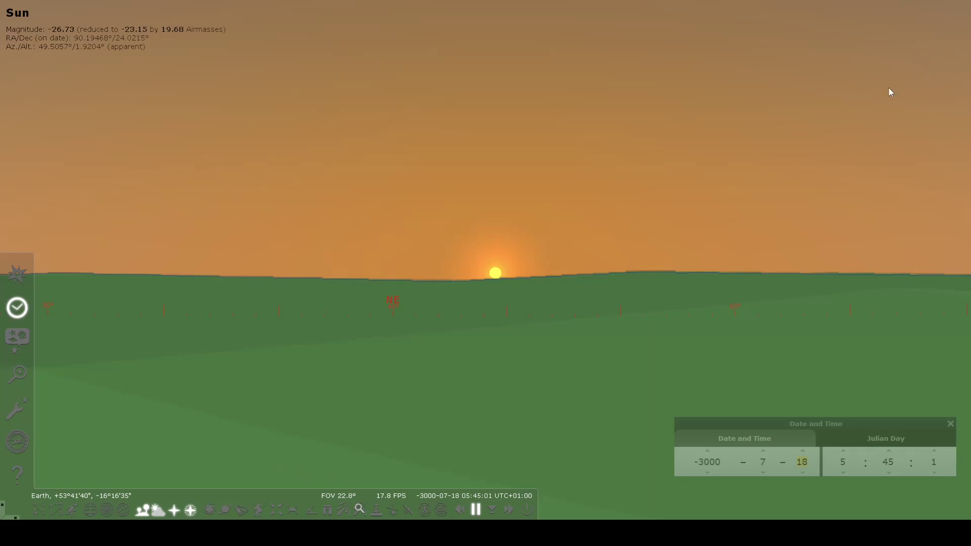
click(328, 511)
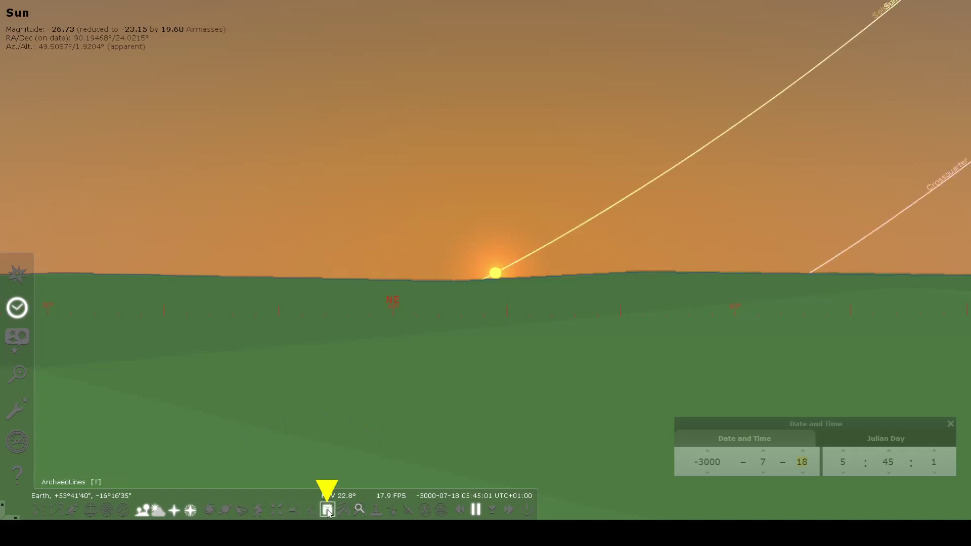
ctrl+drag(900, 150, 906, 93)
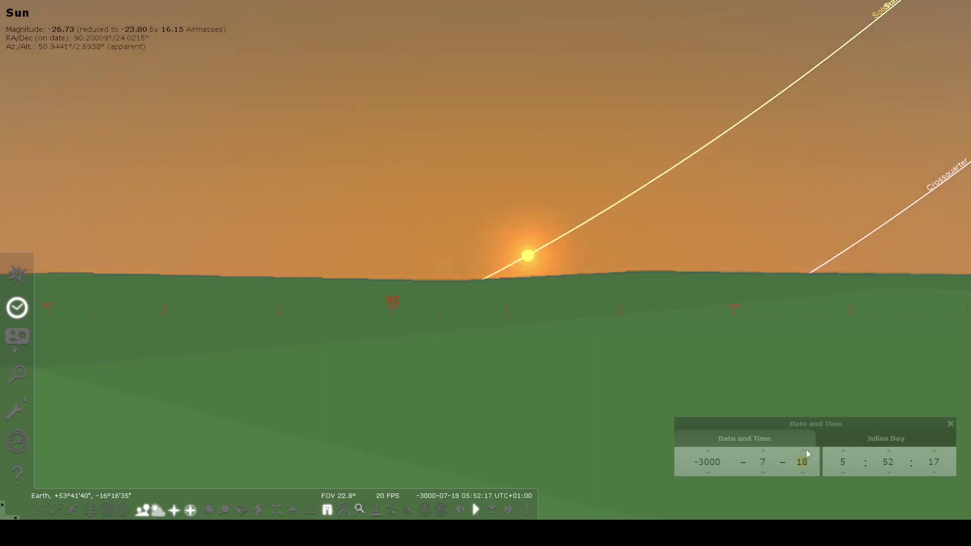
Step the date back to 29 June -3000 and move the time to about 06:06
scroll(804, 472, down, 9)
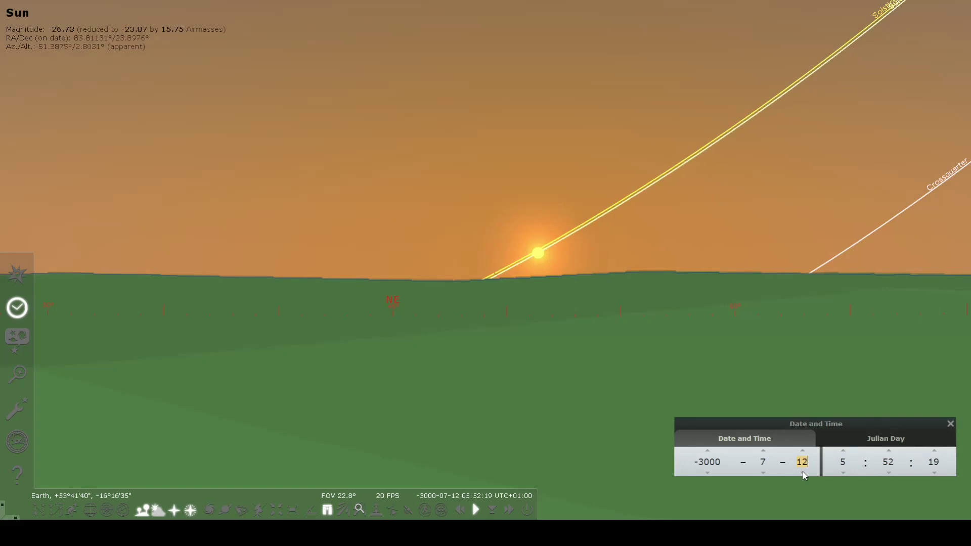
scroll(804, 472, down, 10)
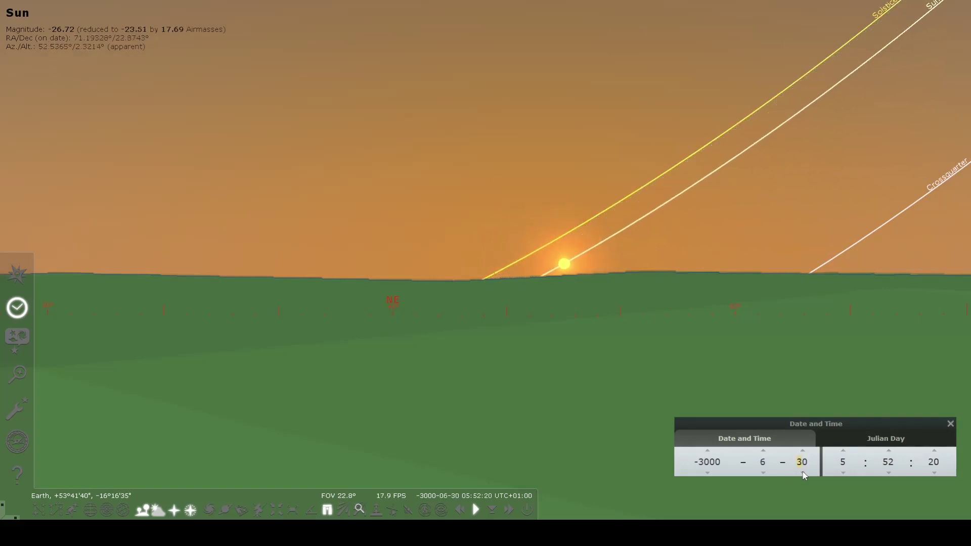
drag(796, 175, 704, 178)
ctrl+drag(629, 214, 691, 178)
Configure ArchaeoLines with the Current Sun line off and the Selected Object line on, and select the Sun
key(ctrl+shift+u)
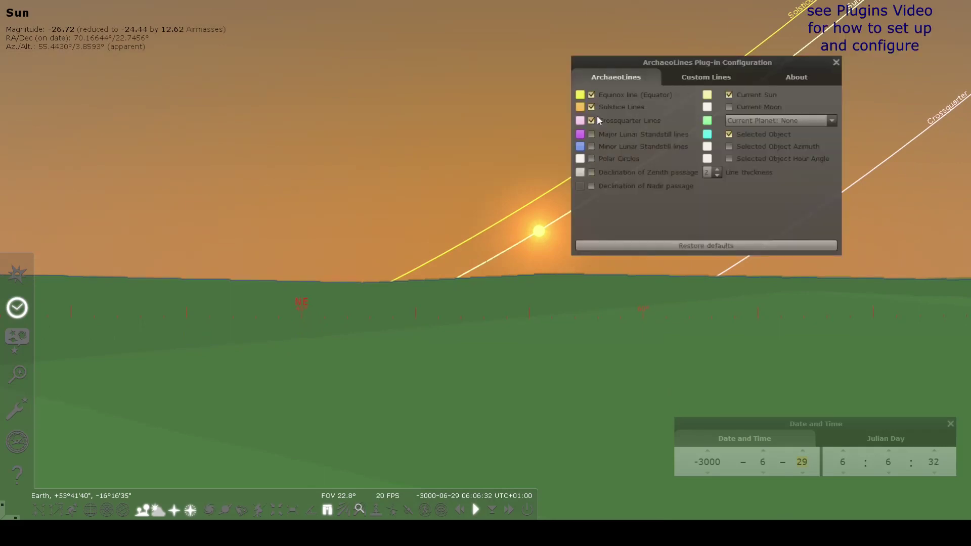
click(729, 94)
click(729, 133)
click(729, 134)
click(729, 134)
click(729, 94)
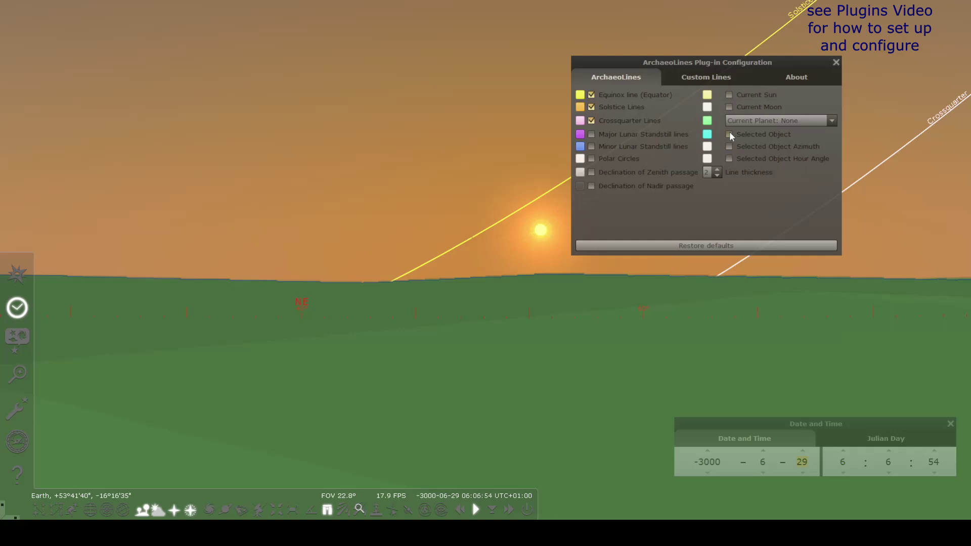
click(540, 230)
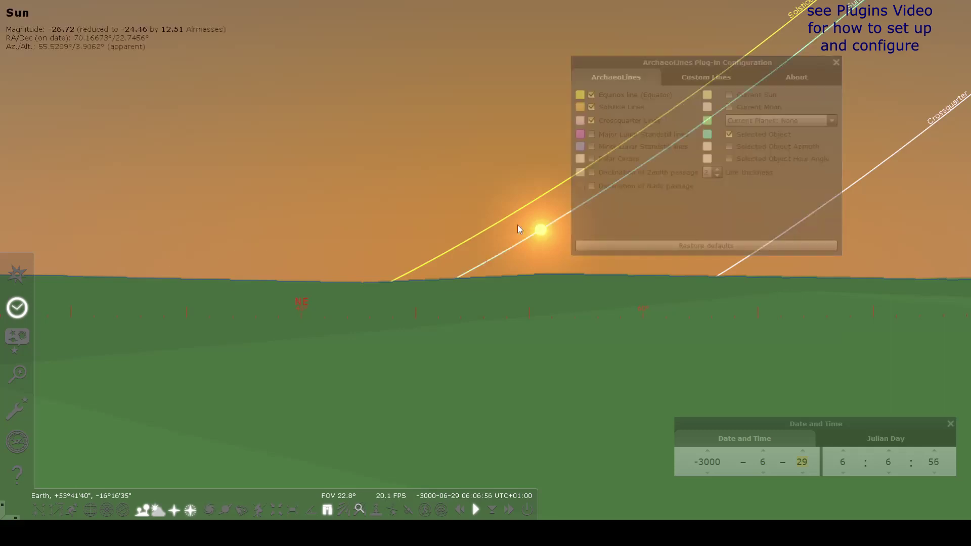
click(836, 62)
Set the date to 28 June -3000 at about 06:11 and review the line types enabled in the ArchaeoLines configuration
ctrl+drag(679, 210, 687, 183)
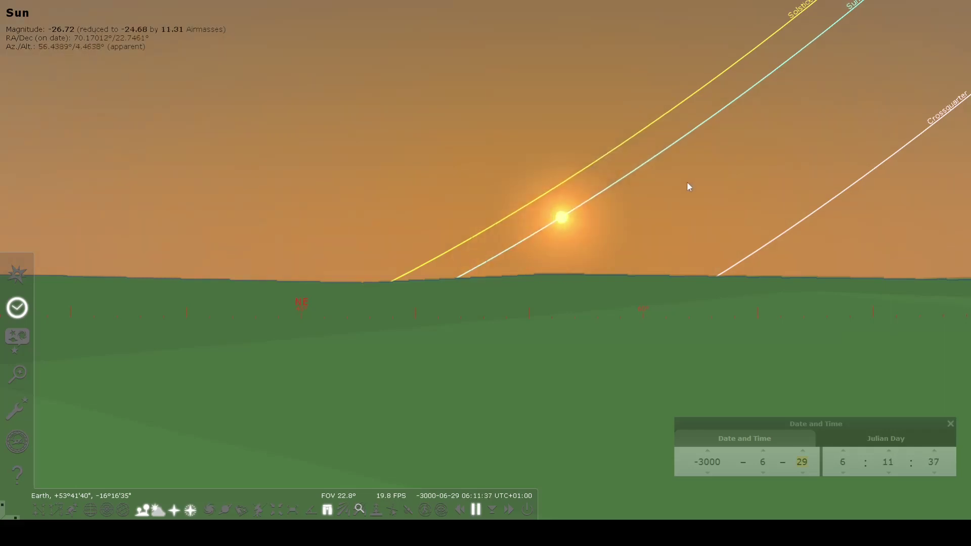
click(803, 473)
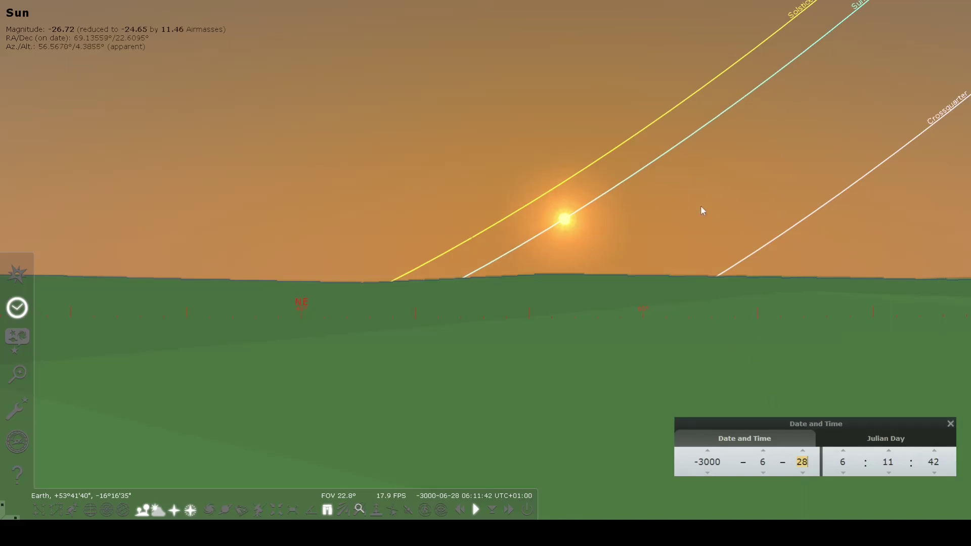
click(328, 510)
right_click(328, 510)
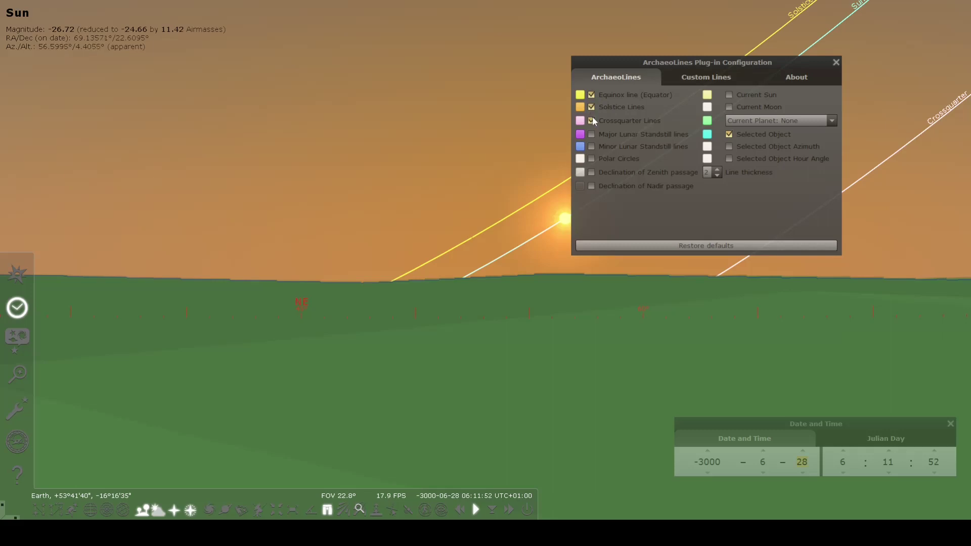
click(836, 62)
Examine where the solstice, crossquarter and equinox lines meet the horizon between northeast and east
drag(835, 170, 526, 253)
scroll(526, 253, down, 2)
drag(739, 292, 672, 257)
scroll(305, 305, up, 3)
drag(306, 306, 475, 312)
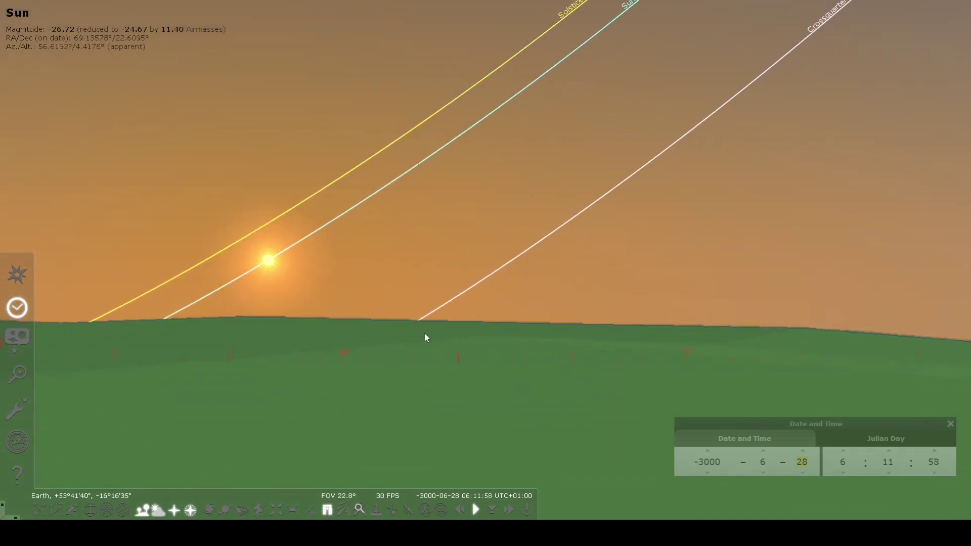
scroll(424, 338, up, 3)
drag(421, 338, 524, 357)
scroll(521, 352, down, 3)
mouse_move(791, 260)
mouse_down()
mouse_move(627, 283)
mouse_move(812, 268)
mouse_move(433, 245)
mouse_up()
scroll(789, 263, down, 1)
scroll(531, 273, down, 2)
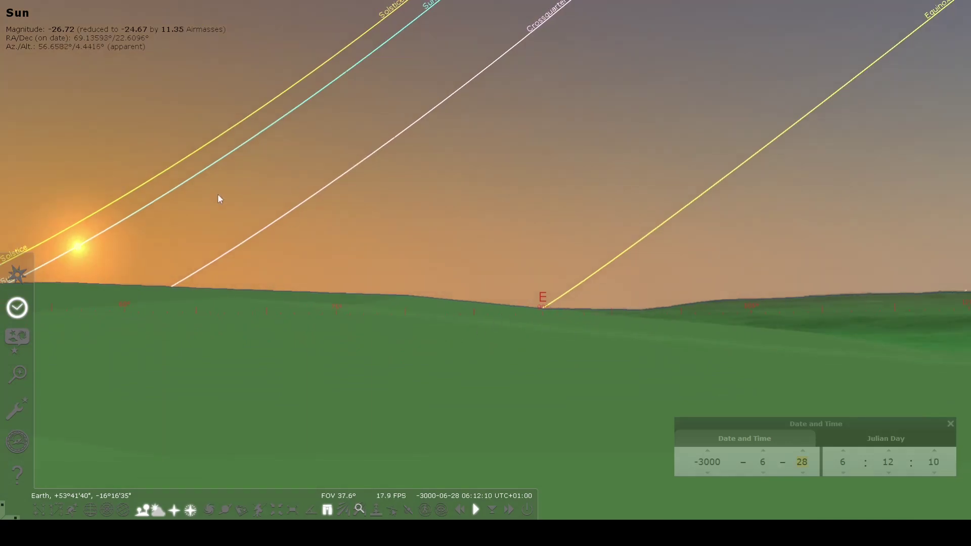
Examine the crossquarter and winter solstice lines from east round to south, and bring the view back to the northeast horizon
drag(434, 300, 791, 293)
drag(759, 233, 218, 208)
scroll(689, 228, down, 1)
drag(689, 229, 366, 220)
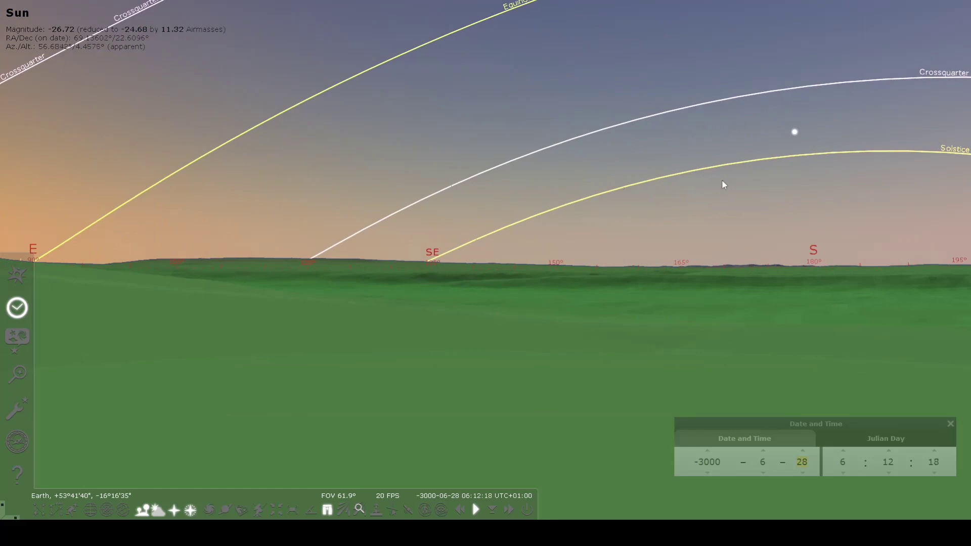
drag(458, 266, 854, 259)
drag(387, 256, 837, 255)
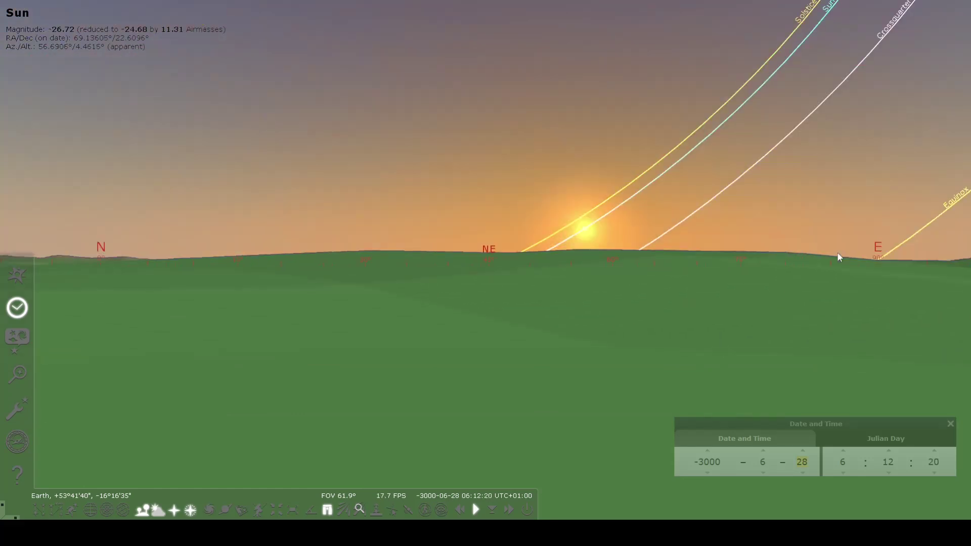
Advance the date to 15 July -3000 and move the time to about 06:23, keeping the northeast horizon in close view
scroll(516, 240, up, 2)
drag(535, 251, 411, 317)
click(802, 450)
click(802, 450)
click(802, 450)
click(802, 450)
click(802, 450)
click(802, 450)
click(802, 450)
click(802, 450)
scroll(802, 450, up, 9)
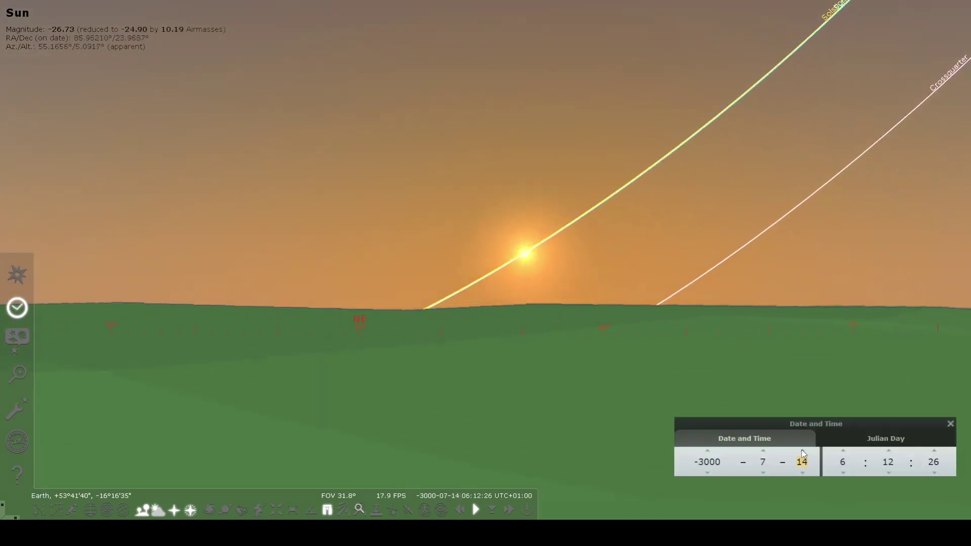
ctrl+drag(623, 272, 632, 220)
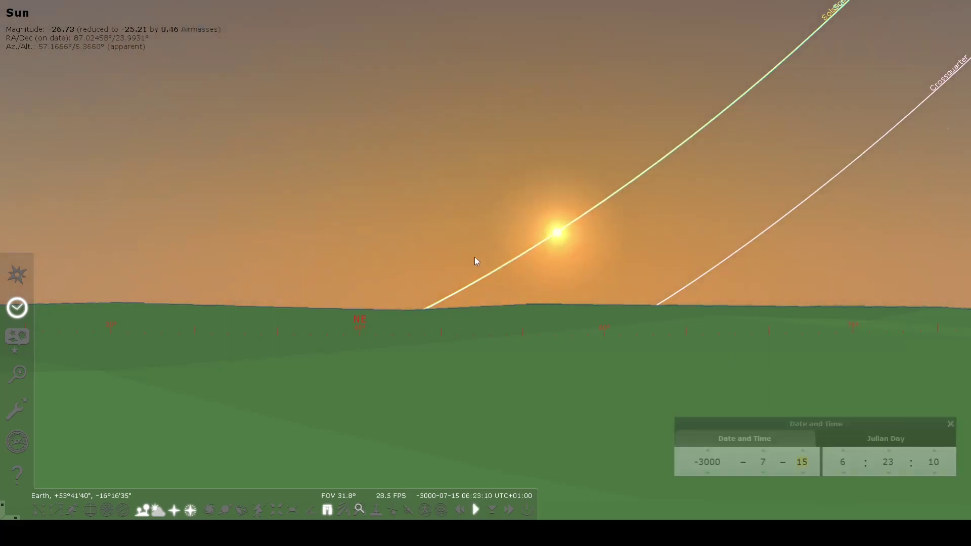
Change the year to 2023 and step the date back to 21 June to match the Sun's line with the solstice line
drag(711, 333, 703, 333)
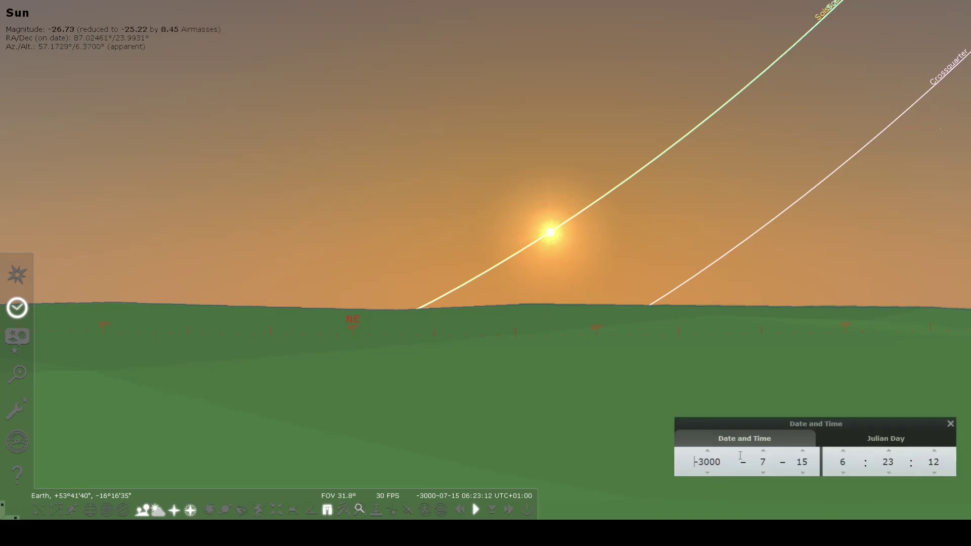
drag(740, 456, 686, 483)
text(2023)
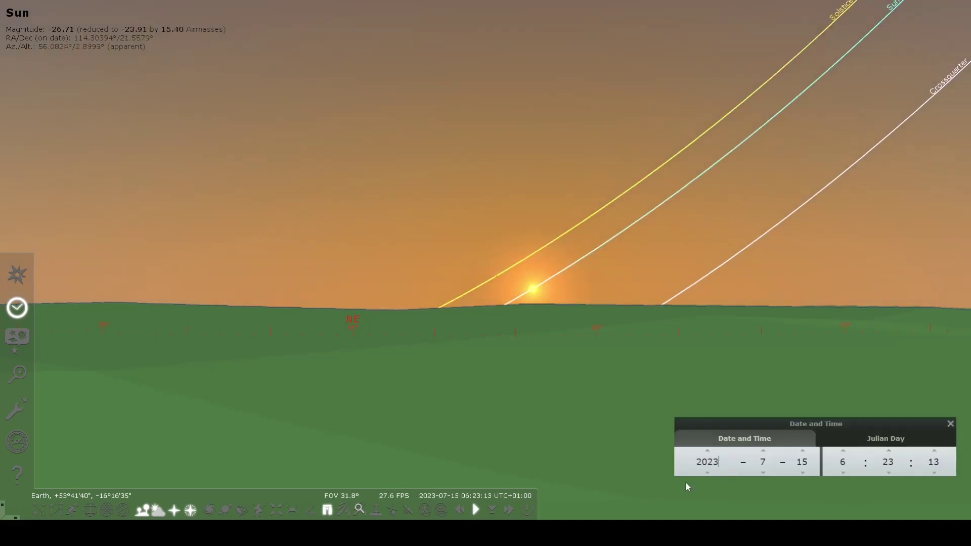
scroll(802, 455, up, 4)
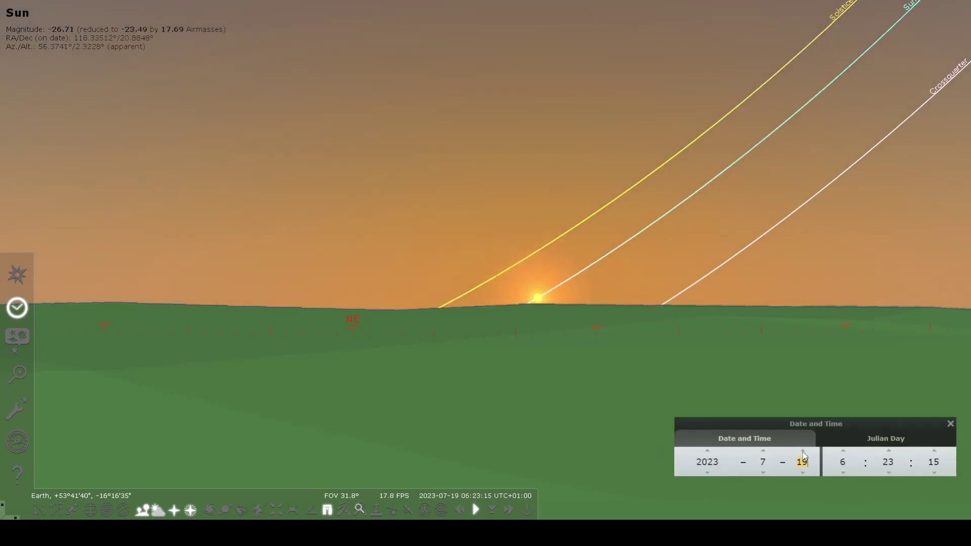
click(801, 474)
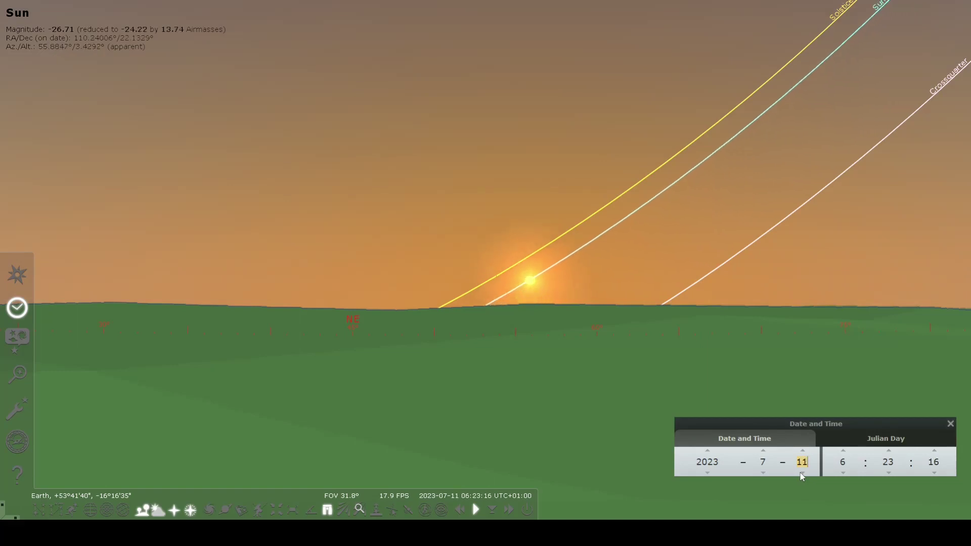
click(803, 473)
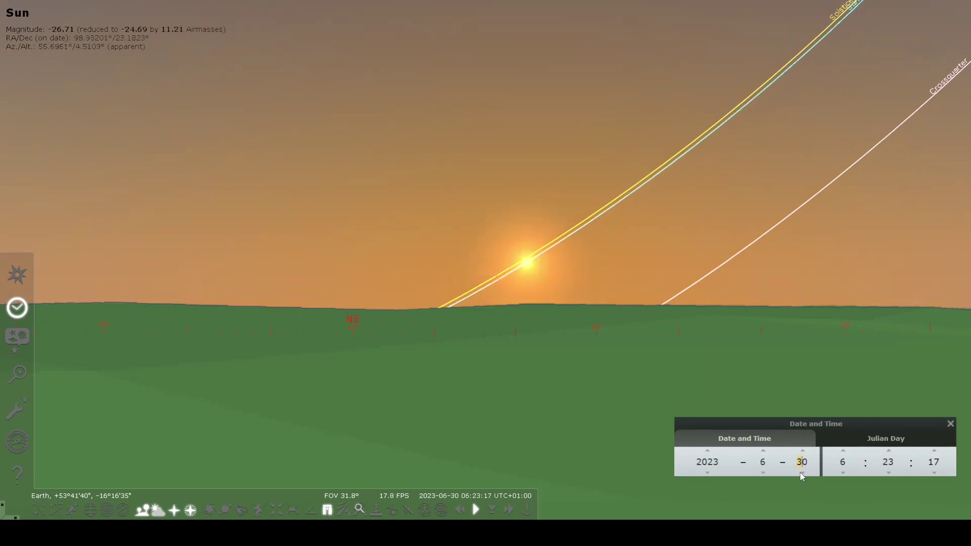
click(802, 473)
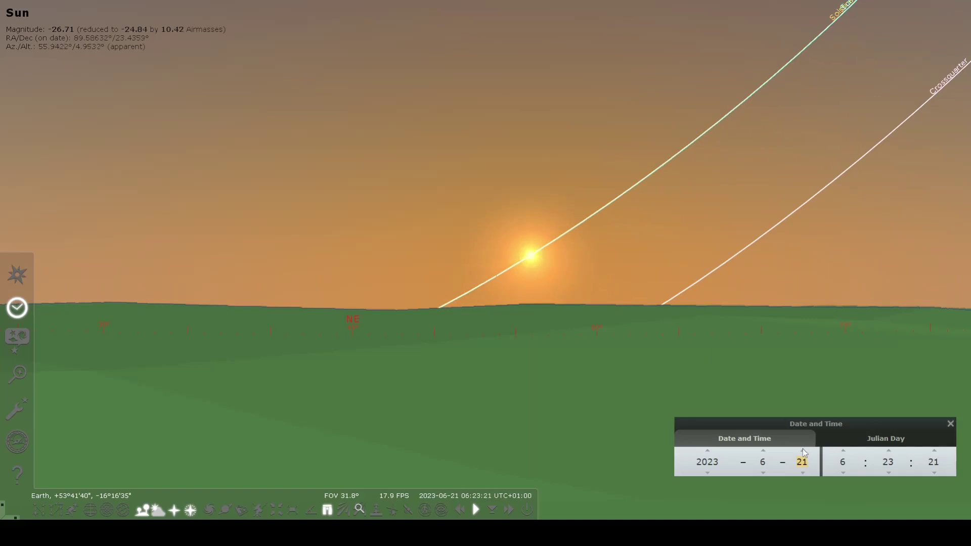
Compare the Sun's line with the solstice line on days around 21 June 2023, and step back to 19 June 2020
scroll(804, 454, down, 6)
scroll(804, 453, up, 9)
scroll(804, 473, down, 6)
scroll(804, 454, up, 4)
scroll(804, 454, down, 4)
scroll(804, 453, up, 1)
scroll(707, 472, down, 6)
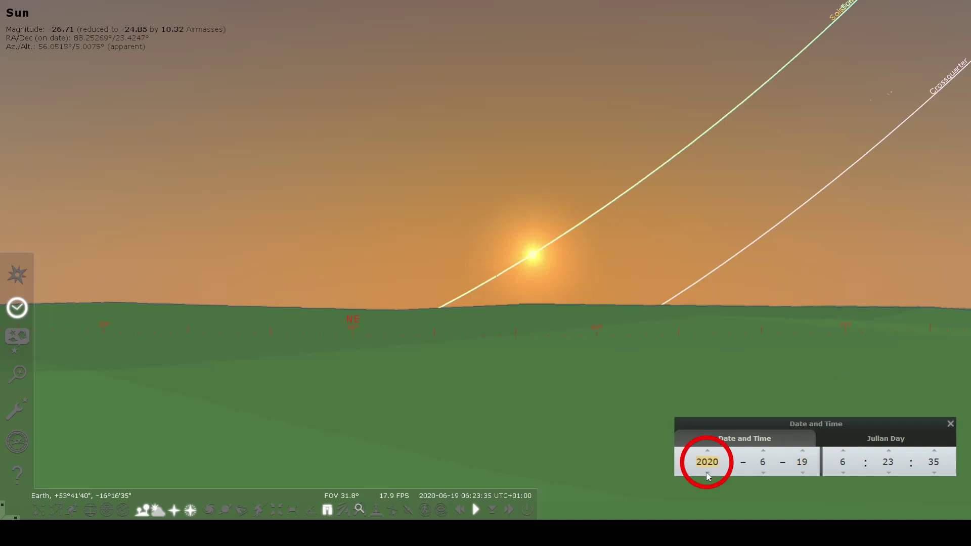
Set the date to 21 June 2000 and select the Sun
scroll(804, 452, up, 2)
scroll(709, 475, down, 2)
scroll(710, 477, down, 11)
click(708, 474)
click(708, 473)
click(708, 473)
click(708, 473)
click(708, 473)
click(708, 451)
scroll(709, 454, up, 1)
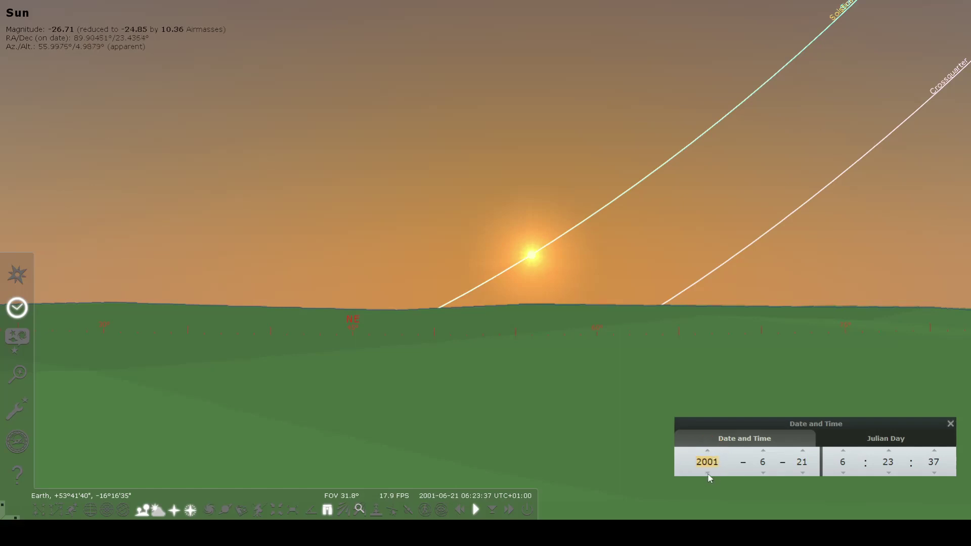
scroll(710, 478, down, 1)
click(530, 254)
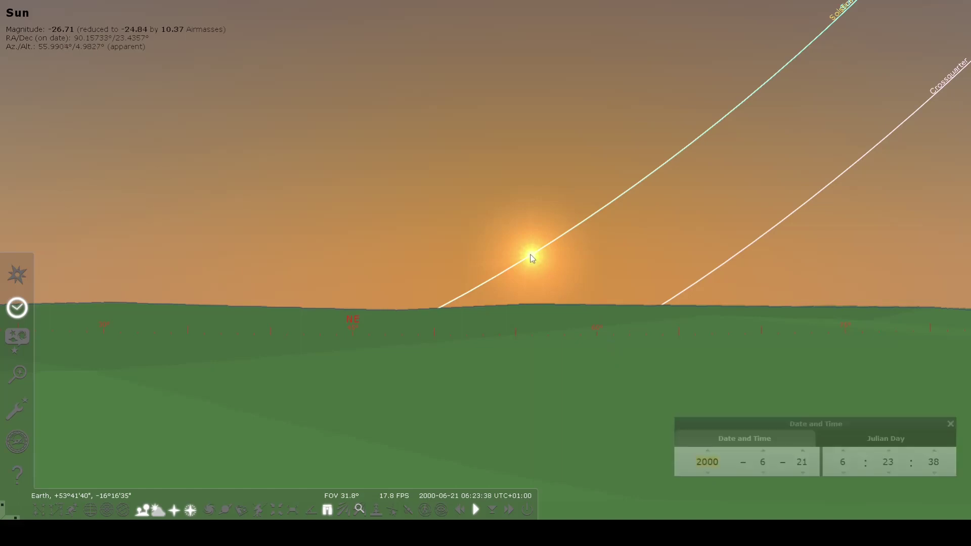
Step the date back by centuries from 2000 to 1500, comparing the Sun's line with the solstice line
key(ctrl+alt+shift+bracketleft)
key(ctrl+alt+shift+bracketleft)
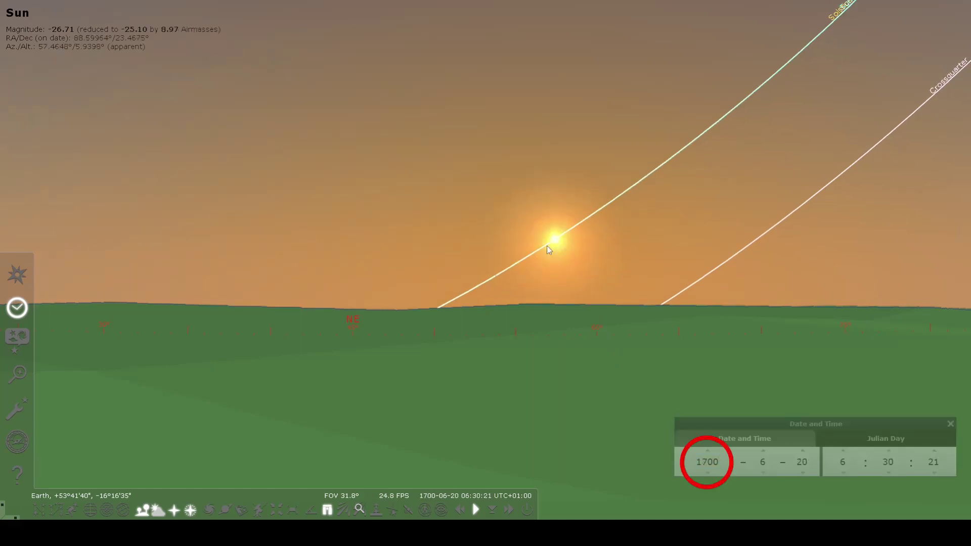
click(802, 463)
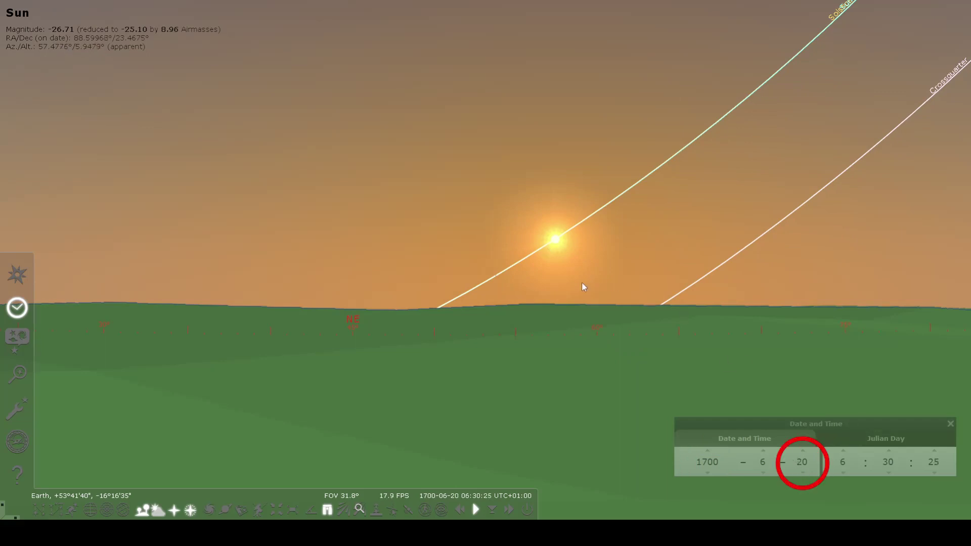
key(Page_Down)
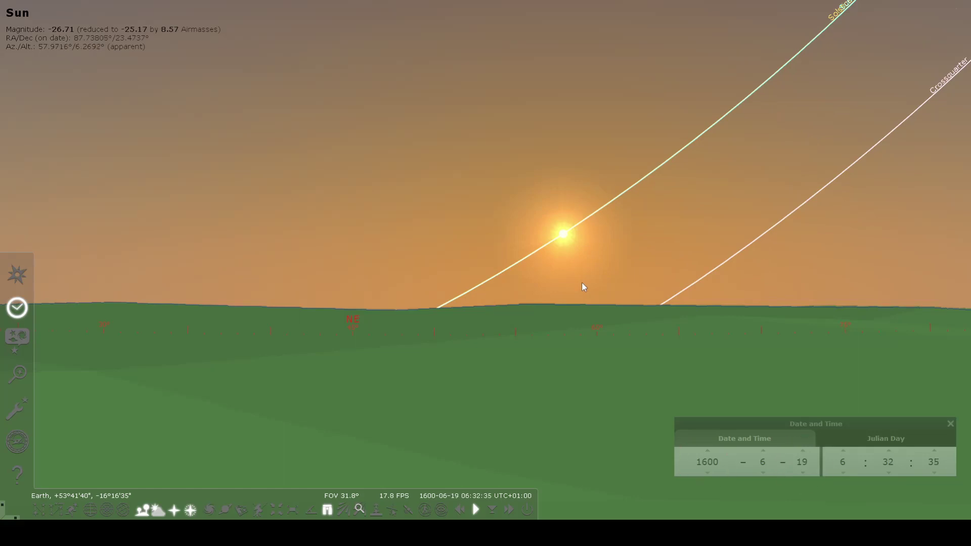
key(Page_Down)
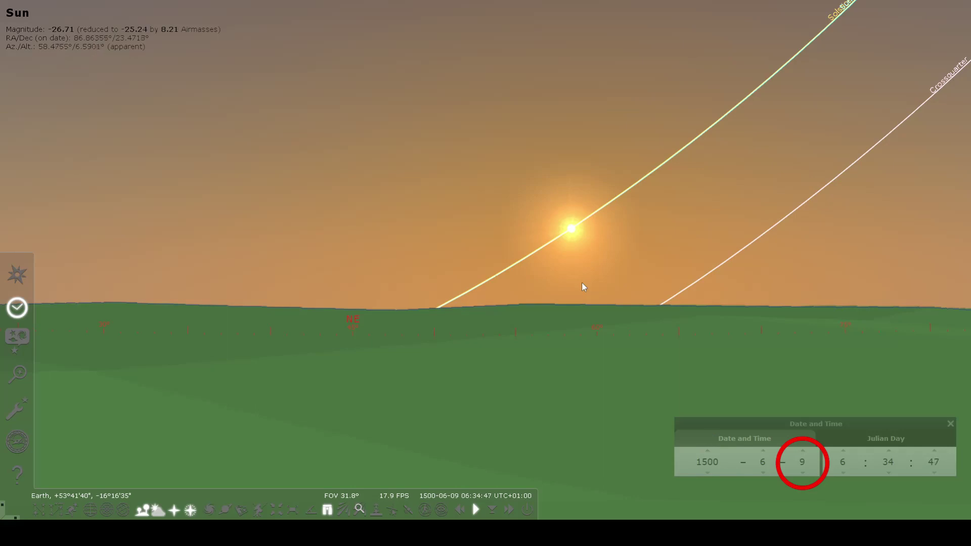
Go back to the year 800, advance the day to 21 June and select the Sun
key(ctrl+alt+shift+])
key(ctrl+alt+shift+[)
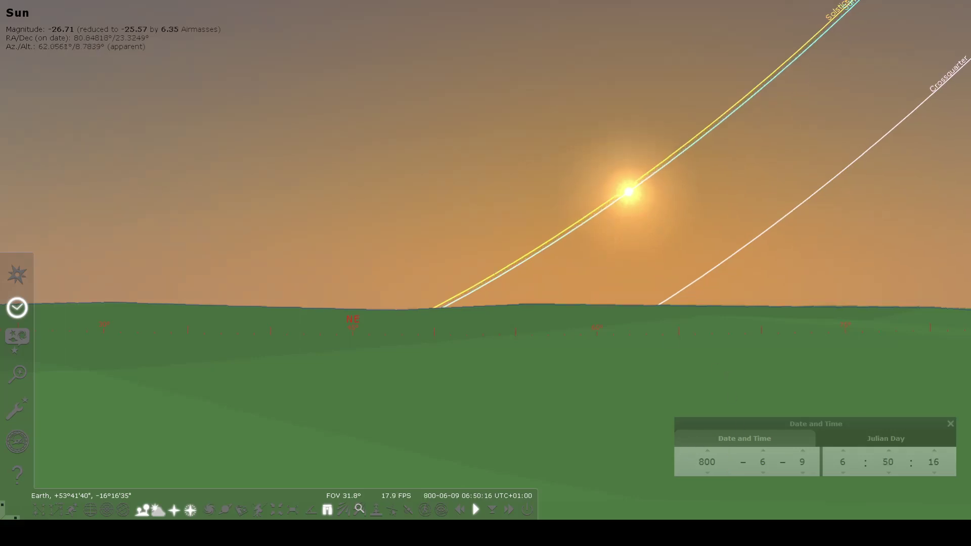
click(803, 451)
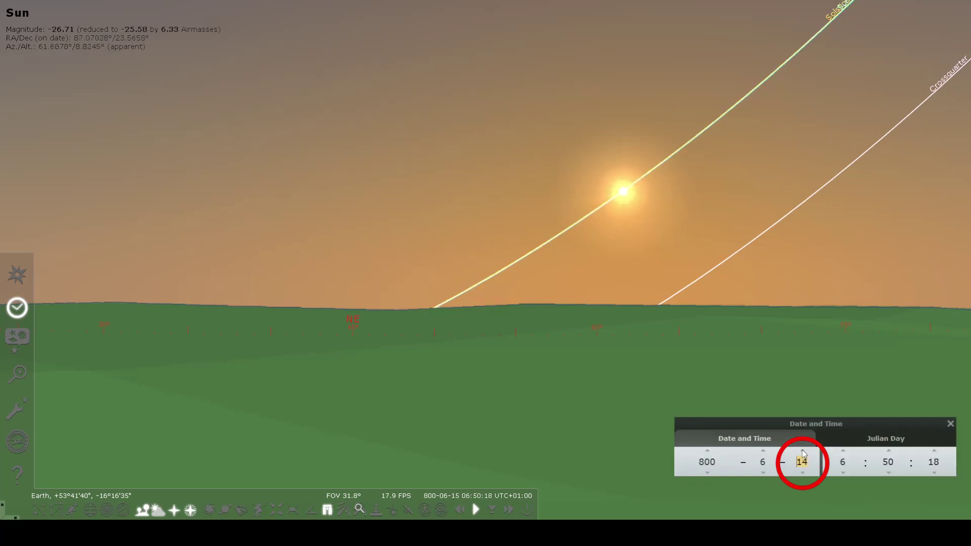
click(803, 450)
click(803, 450)
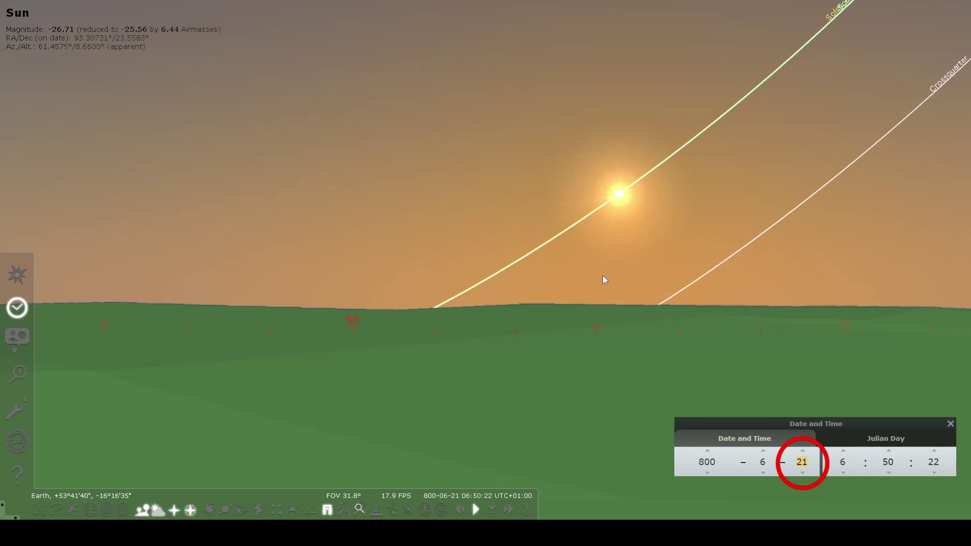
click(618, 195)
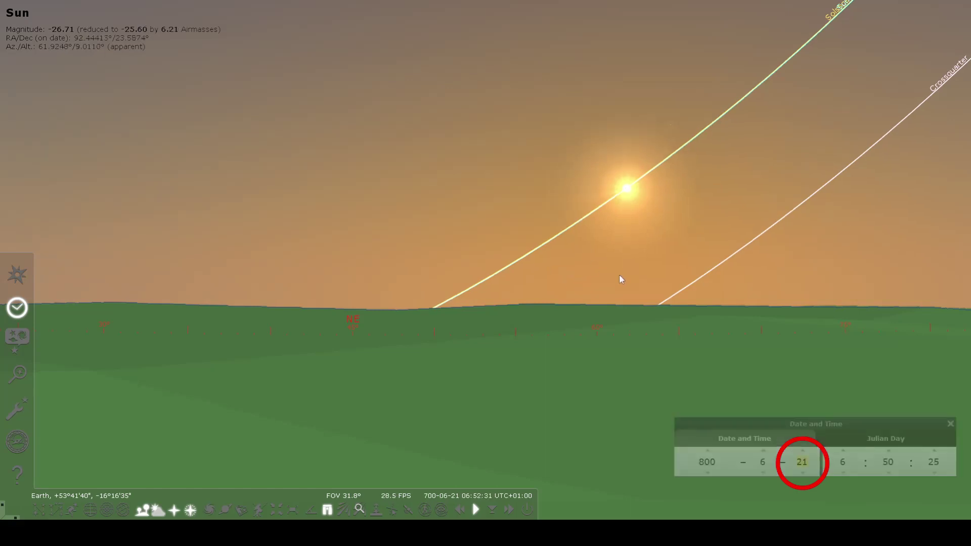
Step the year back by centuries from 800 to -3000, keeping 21 June, to watch the Sun's line shift against the solstice line
key(ctrl+alt+shift+[)
key(ctrl+alt+shift+[)
key(ctrl+alt+shift+[)
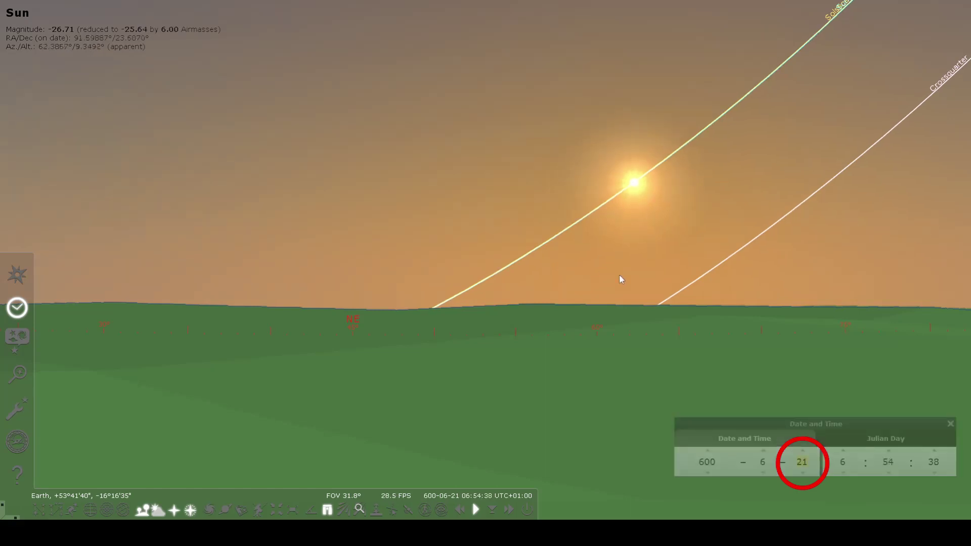
key(ctrl+alt+shift+[)
key(ctrl+alt+shift+[)
key(ctrl+alt+shift+[)
key(ctrl+alt+shift+[)
key(ctrl+alt+shift+[)
key(ctrl+alt+shift+[)
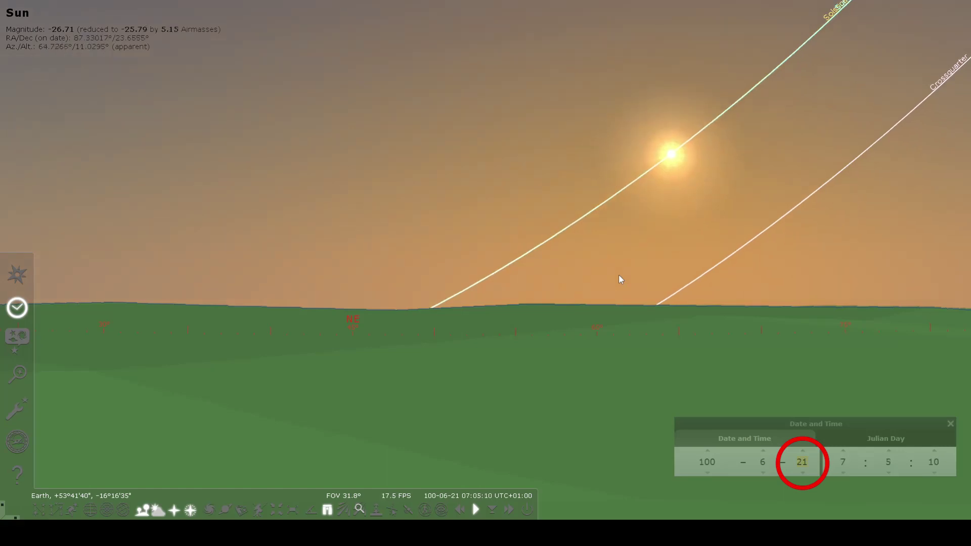
key(ctrl+alt+shift+[)
key(ctrl+alt+shift+[)
key(ctrl+alt+shift+[)
key(ctrl+alt+shift+[)
key(ctrl+alt+shift+[)
key(ctrl+alt+shift+[)
key(ctrl+alt+shift+[)
key(ctrl+alt+shift+[)
key(ctrl+alt+shift+[)
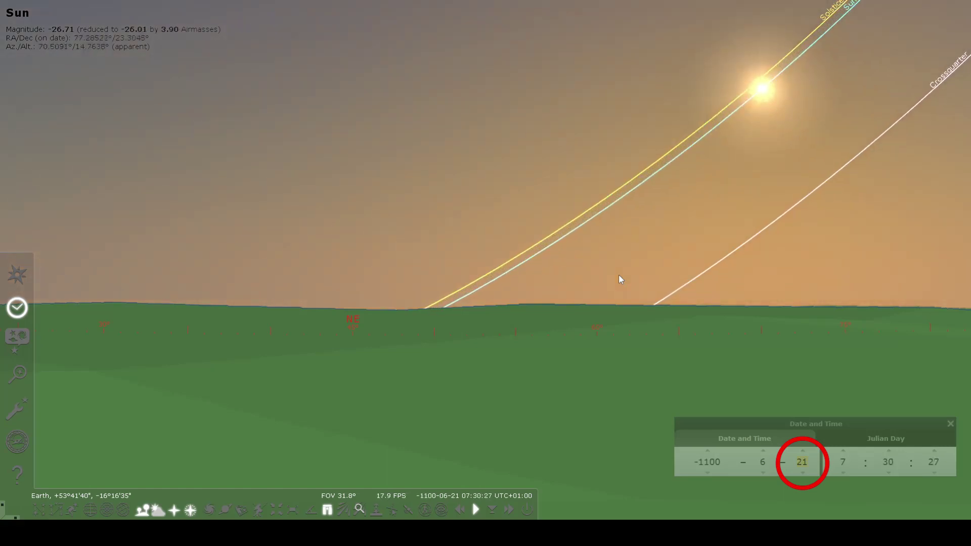
key(ctrl+alt+shift+[)
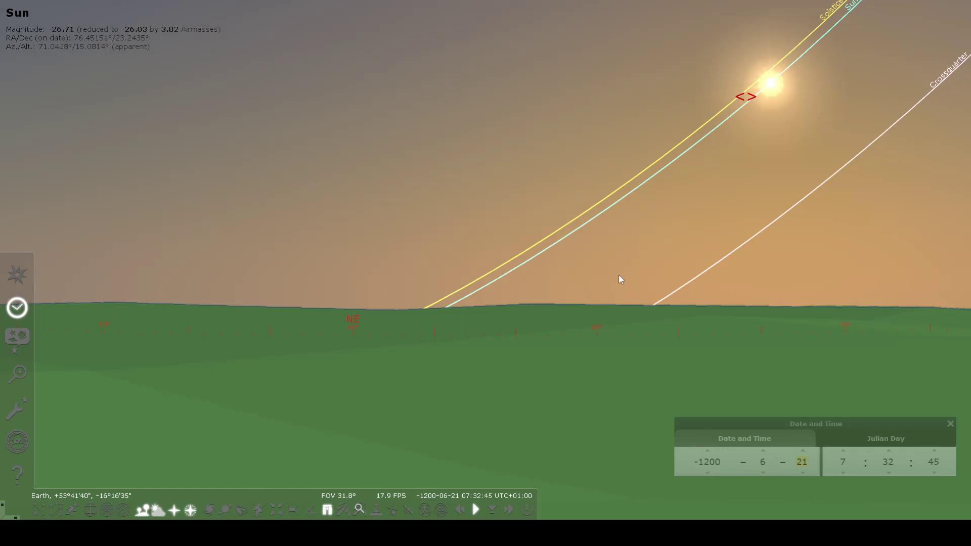
key(ctrl+alt+shift+[)
key(ctrl+alt+shift+[)
key(ctrl+alt+shift+[)
key(ctrl+alt+shift+[)
key(ctrl+alt+shift+[)
key(ctrl+alt+shift+[)
key(ctrl+alt+shift+[)
key(ctrl+alt+shift+[)
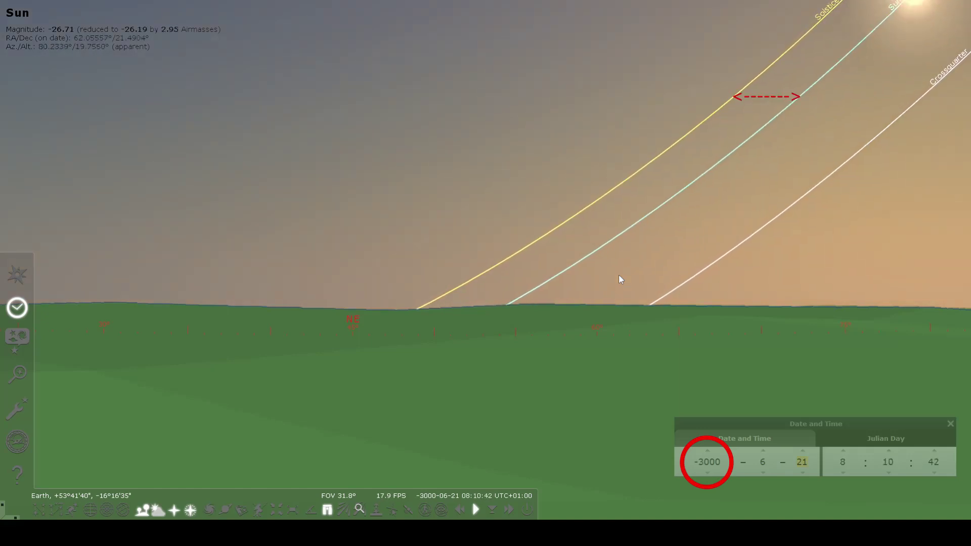
Bring the Sun back near the horizon, advance the date to 16 July -3000, and move the time to about 06:18
ctrl+drag(906, 58, 472, 321)
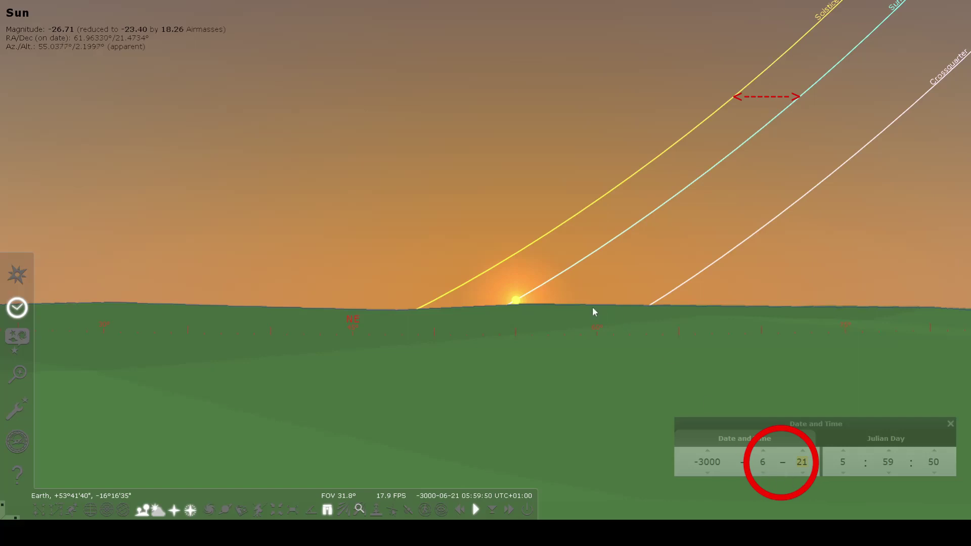
ctrl+drag(606, 288, 629, 277)
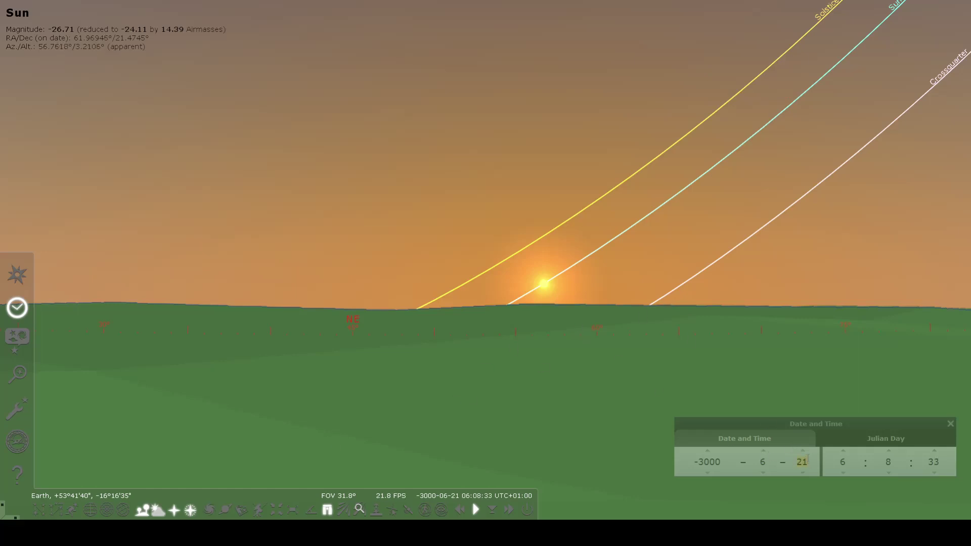
scroll(804, 454, up, 8)
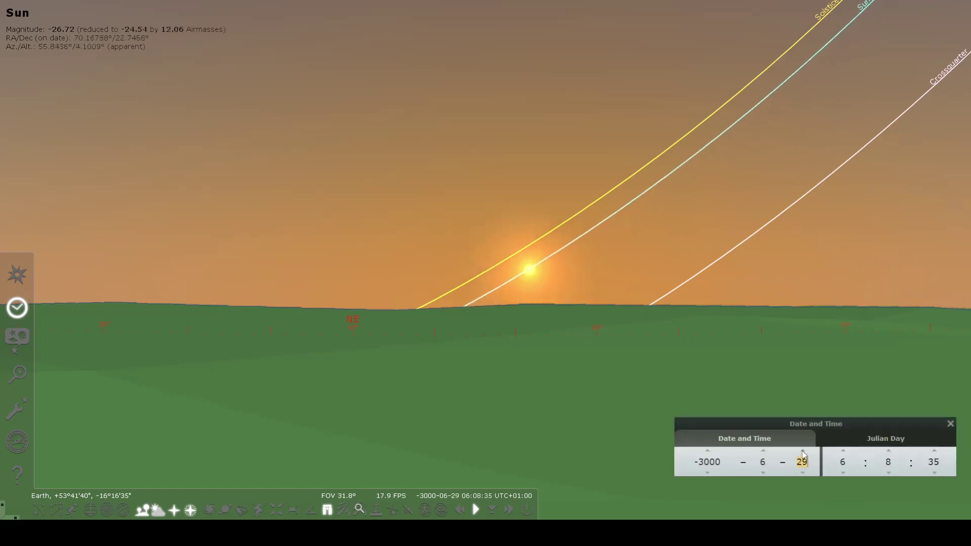
scroll(804, 454, up, 12)
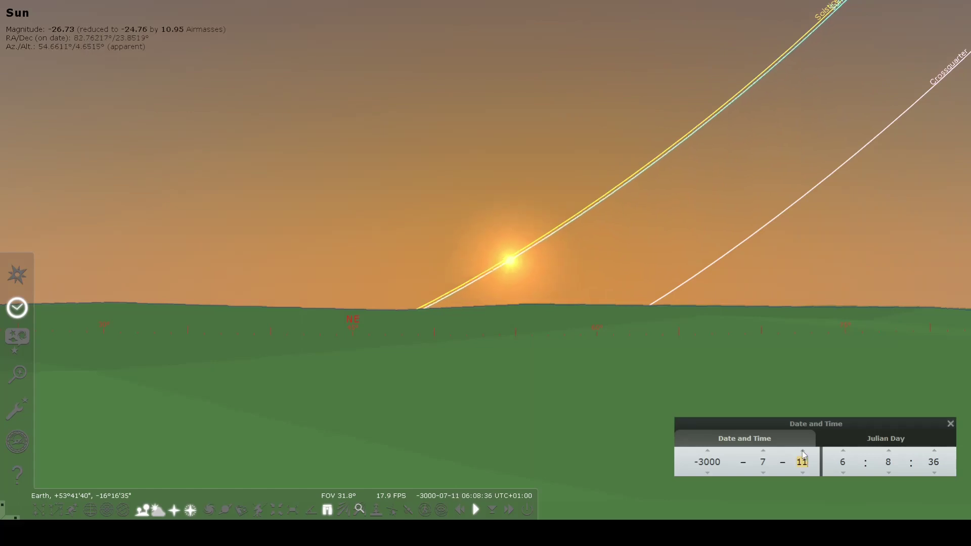
scroll(804, 454, up, 5)
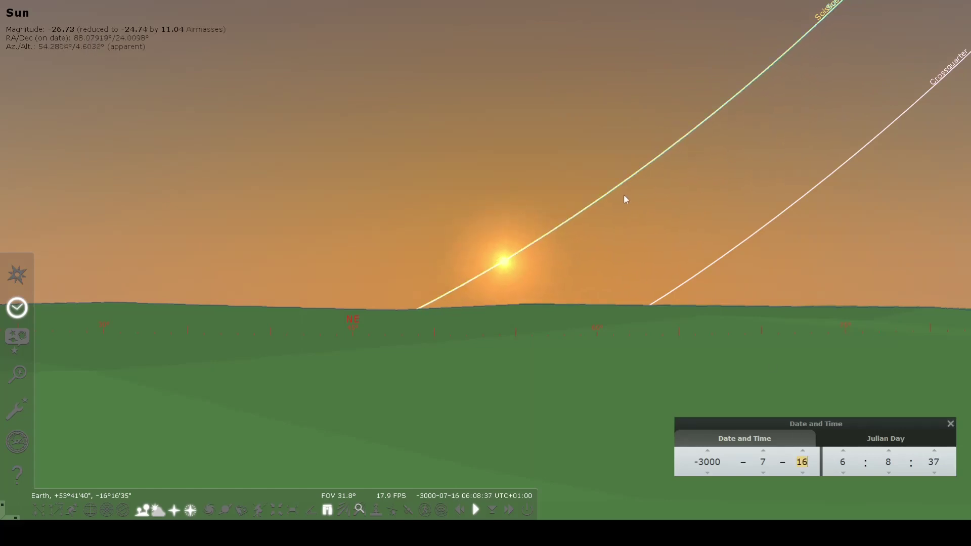
ctrl+drag(593, 265, 623, 244)
Advance the months to 16 January -2999 and move the time to about 10:30, with the Sun just above the southeast horizon
scroll(625, 254, down, 3)
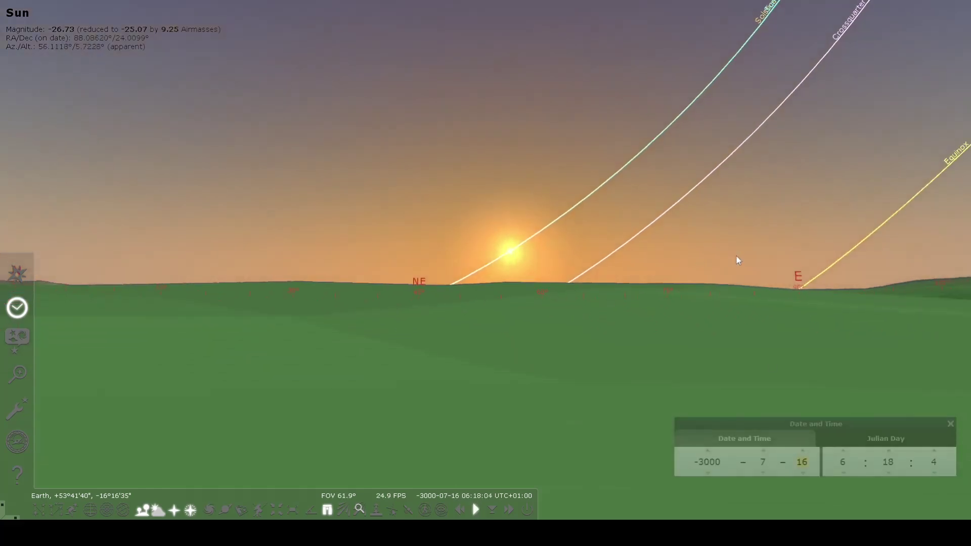
drag(737, 256, 618, 256)
scroll(766, 466, up, 1)
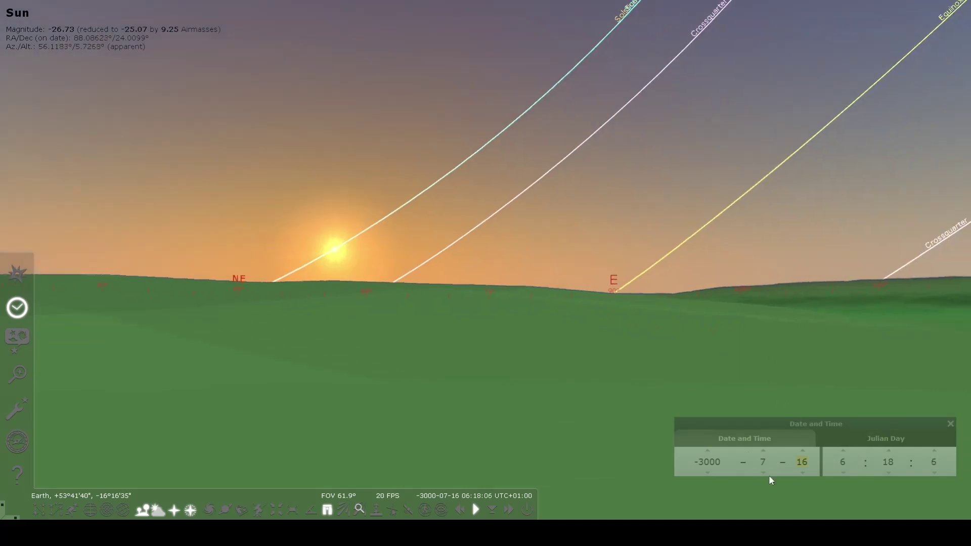
scroll(763, 452, up, 5)
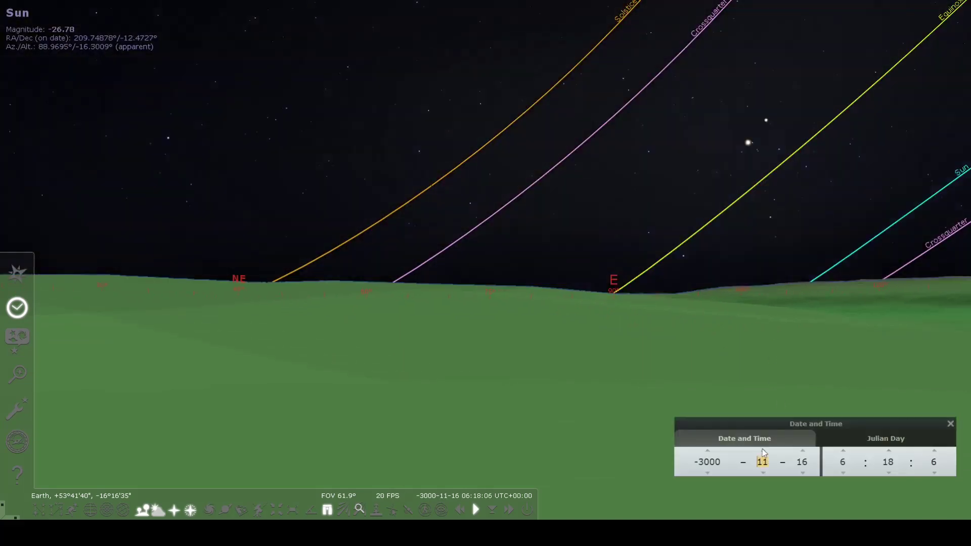
drag(799, 232, 384, 253)
ctrl+drag(484, 253, 789, 160)
ctrl+drag(654, 212, 742, 185)
key(7)
scroll(690, 223, up, 4)
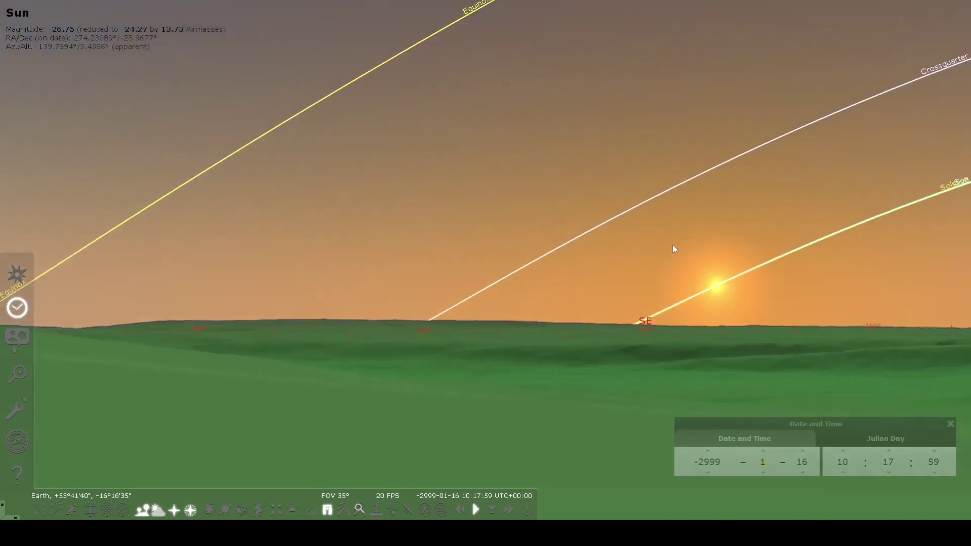
ctrl+drag(681, 238, 715, 235)
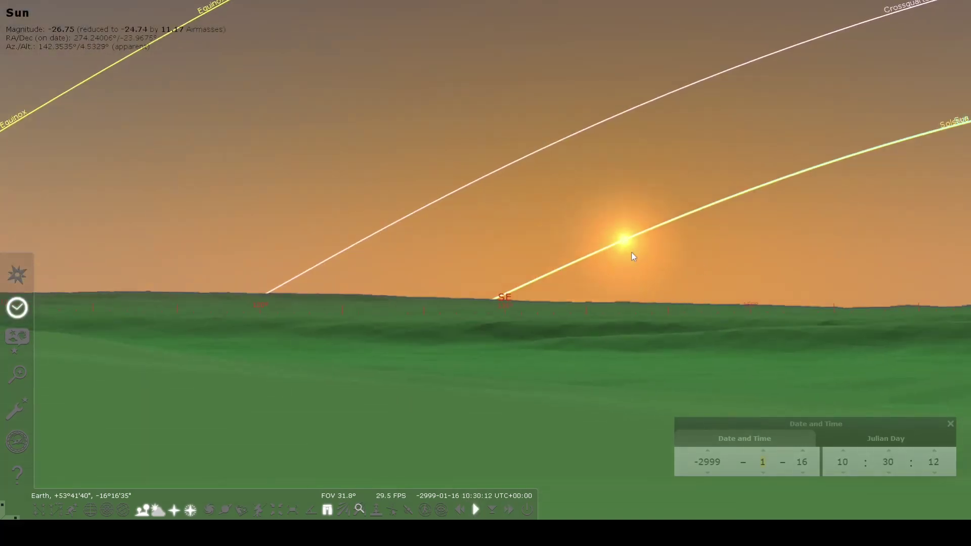
Select the Sun in close view and step the date back to 11 January -2999
scroll(633, 248, up, 5)
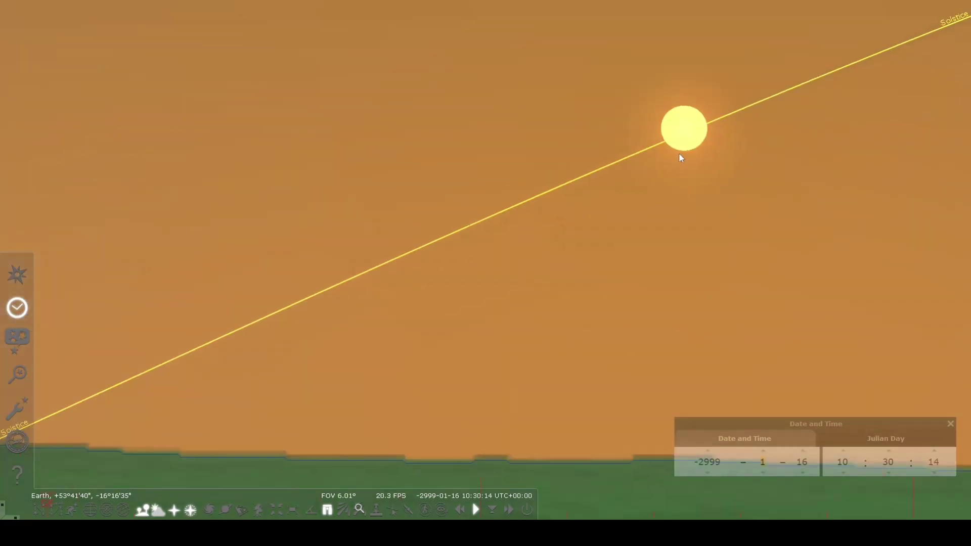
click(679, 149)
click(802, 472)
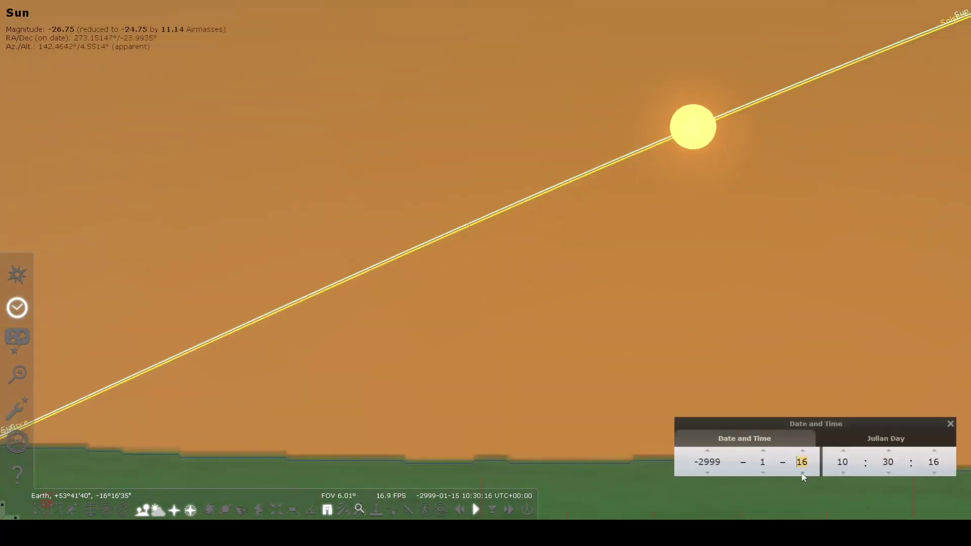
click(802, 473)
click(802, 473)
click(802, 473)
click(802, 472)
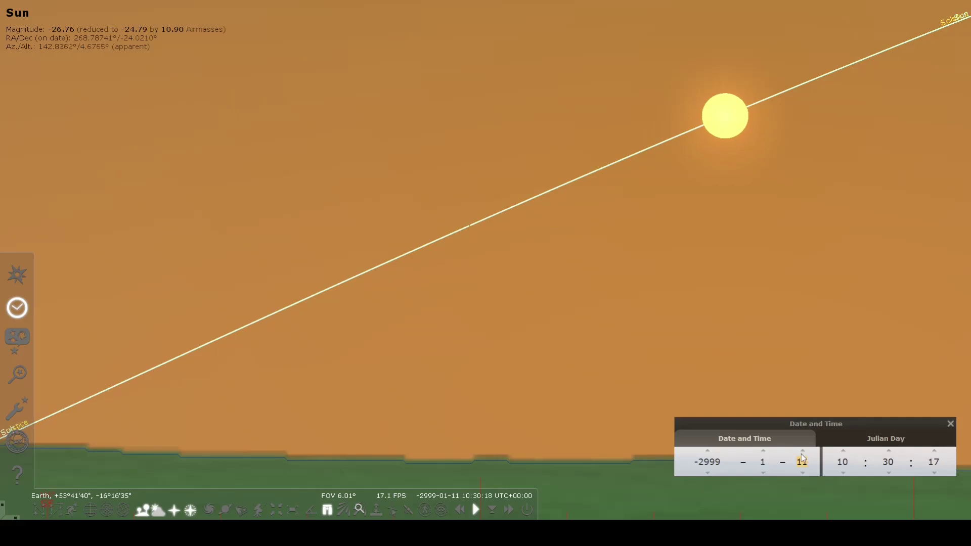
Compare the Sun's line with the solstice line on neighbouring days and settle on 12 January -2999
click(802, 450)
click(802, 450)
click(803, 450)
click(803, 450)
click(803, 473)
click(803, 473)
click(803, 473)
click(802, 473)
click(803, 450)
click(803, 450)
click(803, 473)
Move the time to about 10:17, keeping the Sun and the southeast horizon in view
ctrl+drag(807, 202, 570, 259)
scroll(543, 277, down, 5)
scroll(506, 221, up, 2)
drag(623, 214, 559, 295)
scroll(558, 295, down, 1)
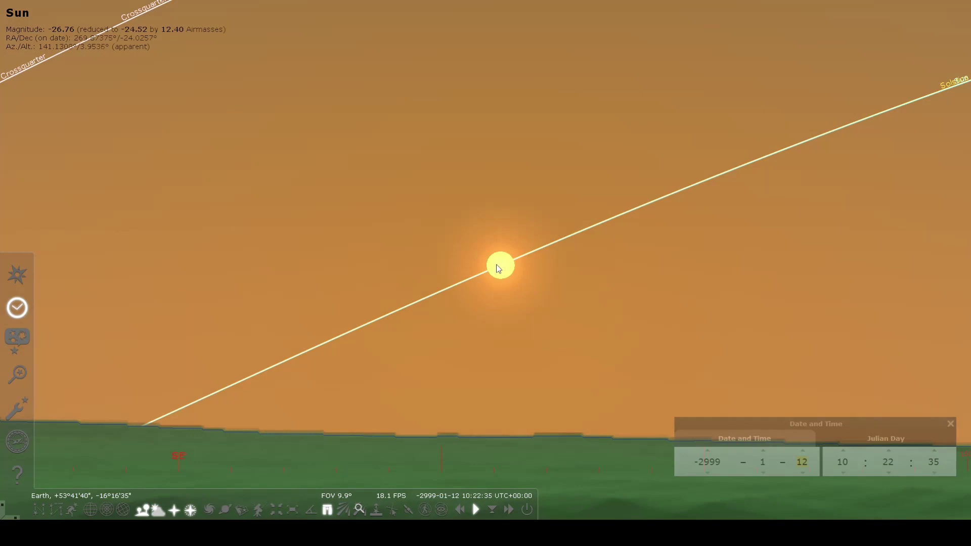
drag(682, 294, 818, 232)
mouse_move(725, 229)
ctrl+mouse_down()
mouse_move(383, 333)
mouse_move(519, 297)
mouse_move(724, 212)
ctrl+mouse_up()
ctrl+drag(614, 269, 662, 247)
drag(438, 149, 396, 187)
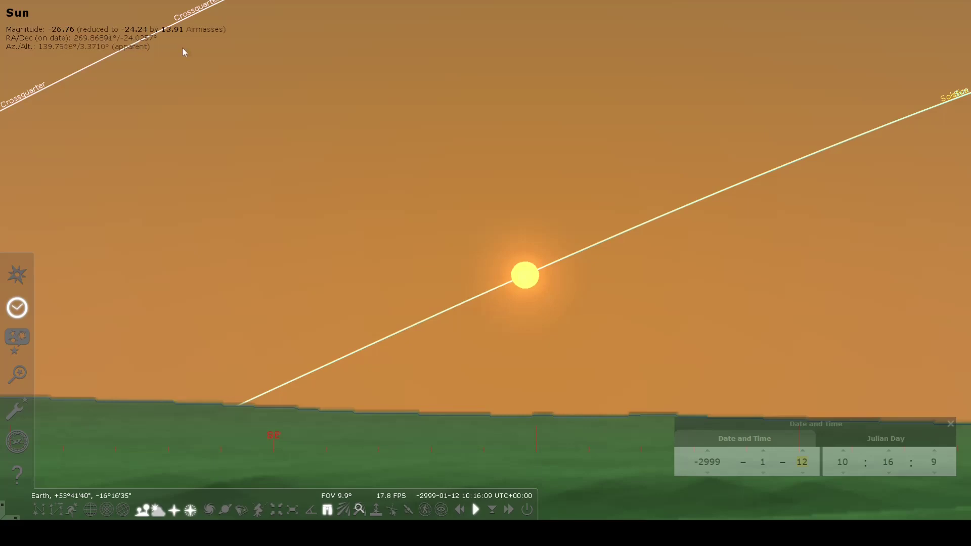
drag(199, 78, 195, 111)
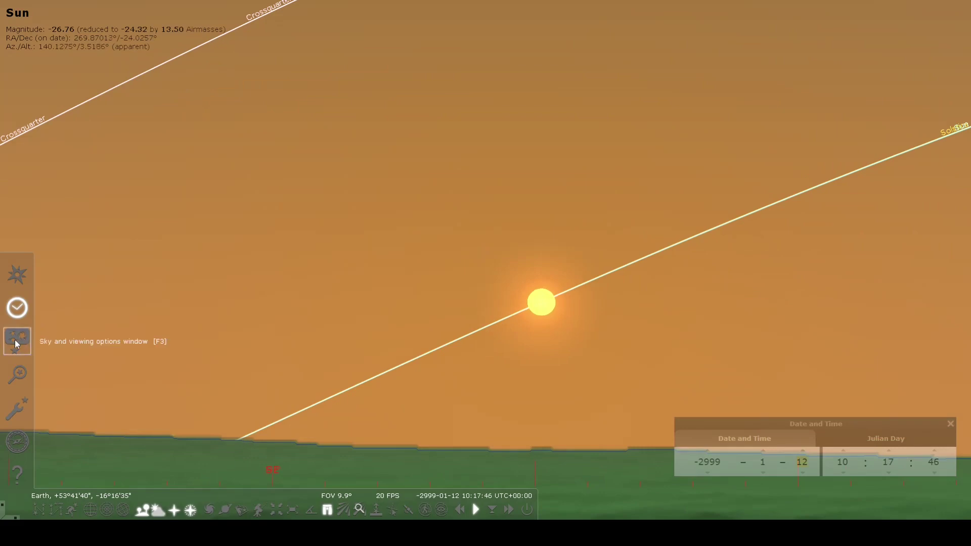
Show the ecliptic, equinox and solstice markings of date in the sky view
click(16, 343)
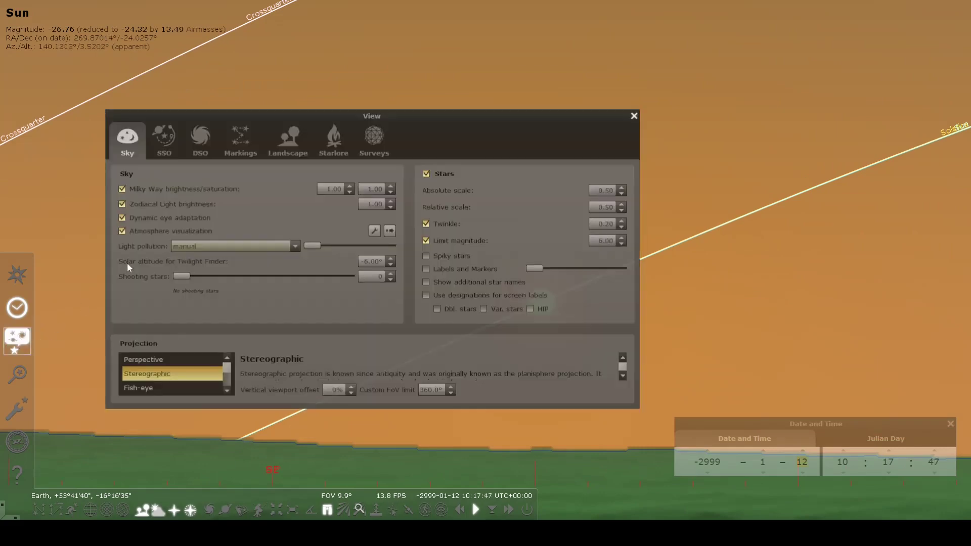
click(242, 146)
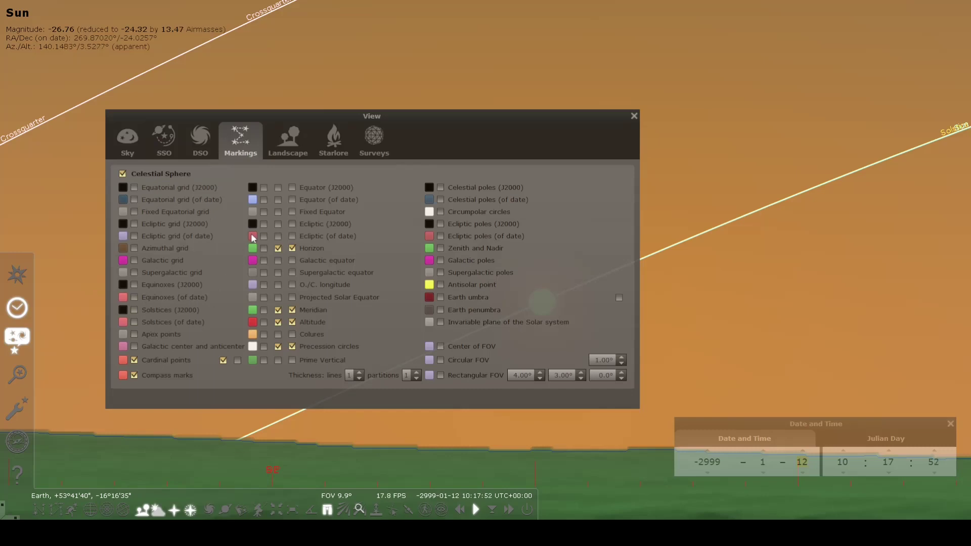
click(264, 236)
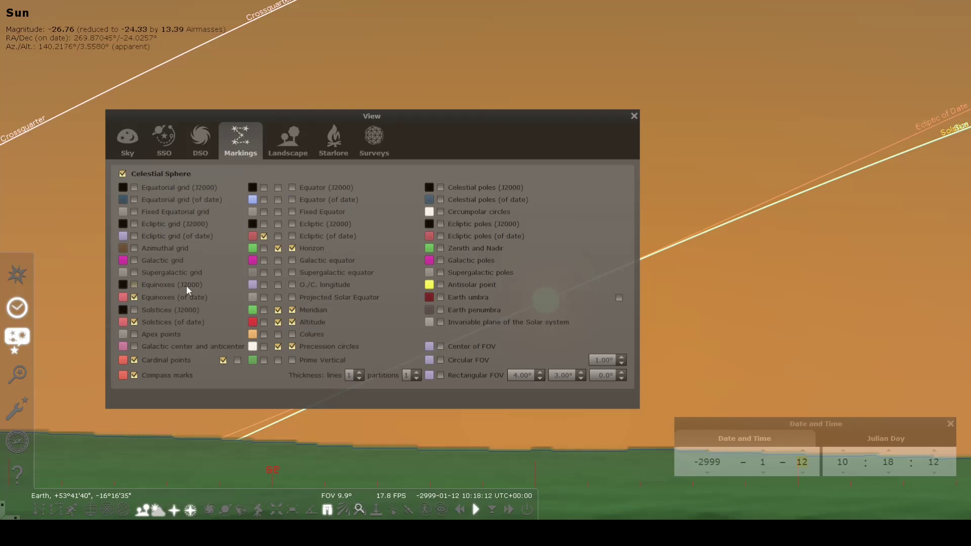
click(635, 116)
Move the time to about 10:27, resume the time flow, and step the date back to 10 January -2999
drag(805, 255, 617, 258)
ctrl+drag(463, 277, 555, 230)
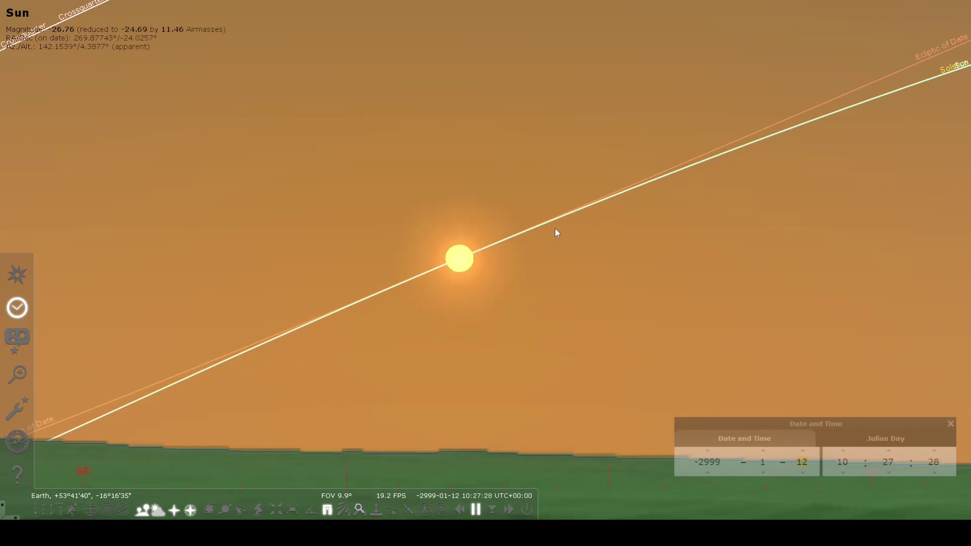
key(k)
click(803, 472)
click(803, 472)
Follow the ecliptic of date to its crossing with the equinox line above the southwest horizon
scroll(379, 300, down, 3)
drag(733, 230, 405, 312)
scroll(549, 296, down, 3)
drag(770, 204, 364, 302)
drag(769, 236, 286, 189)
drag(446, 87, 414, 150)
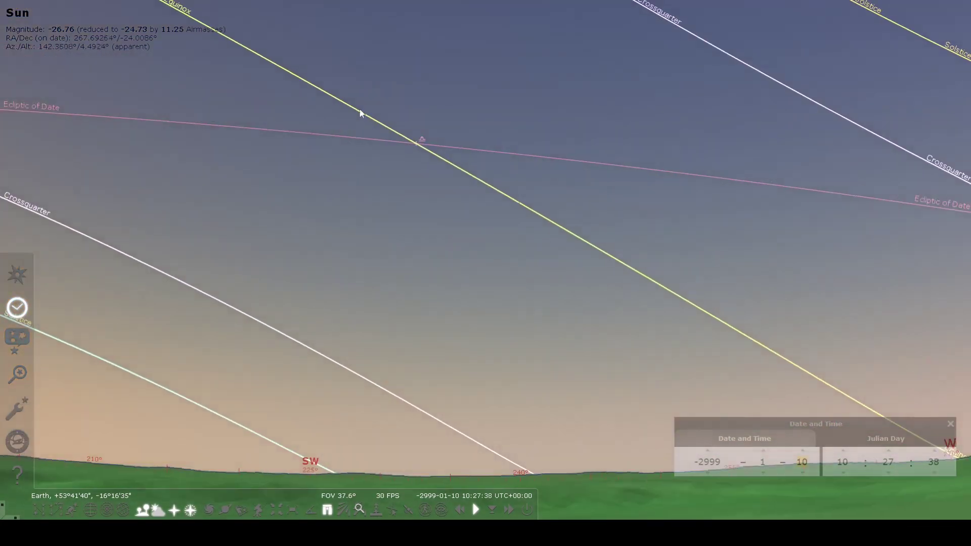
Follow the ecliptic to the solstice point above the northwest horizon and move the time back to about 09:08
drag(789, 212, 334, 130)
drag(571, 202, 228, 121)
ctrl+drag(743, 200, 502, 121)
key(7)
click(559, 222)
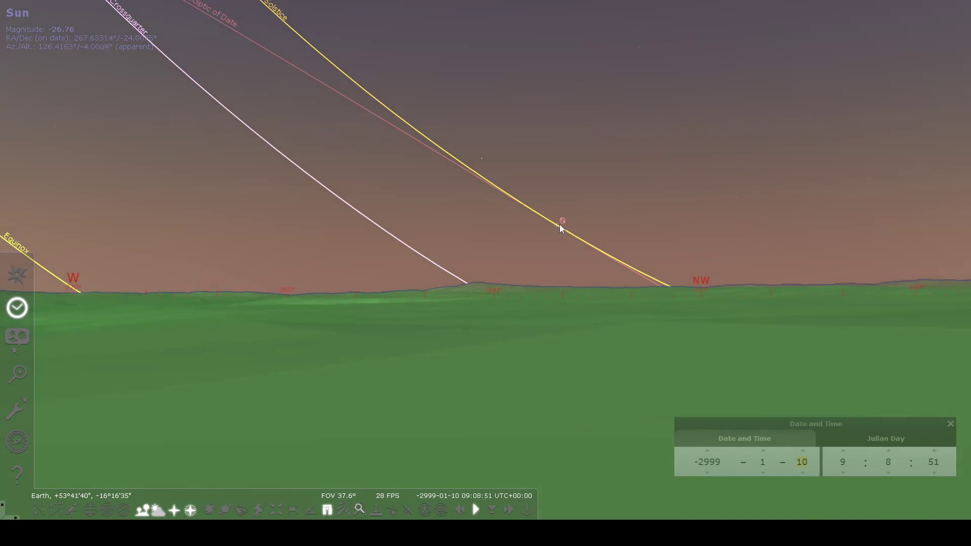
Hide the ArchaeoLines around the solstice point on the ecliptic of date, and show them again
scroll(560, 225, up, 3)
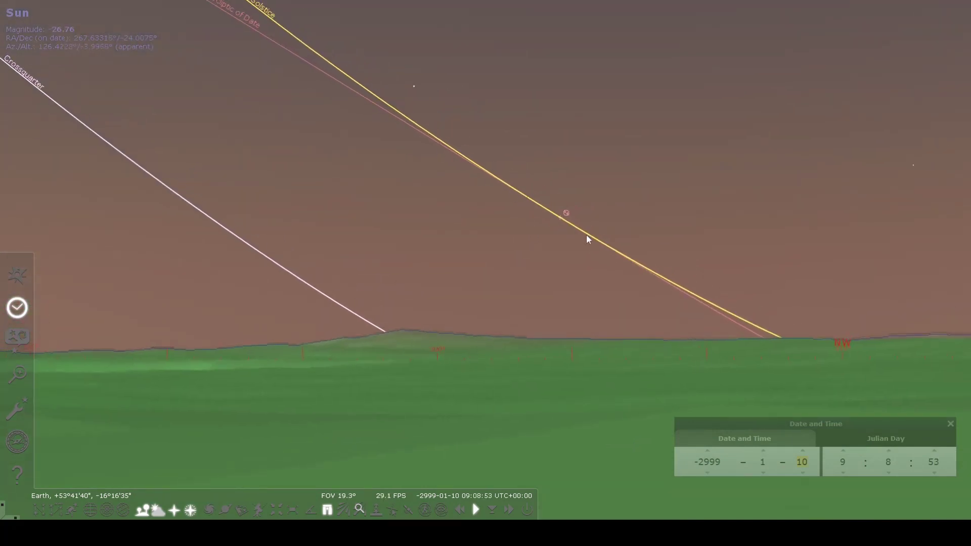
key(ctrl+u)
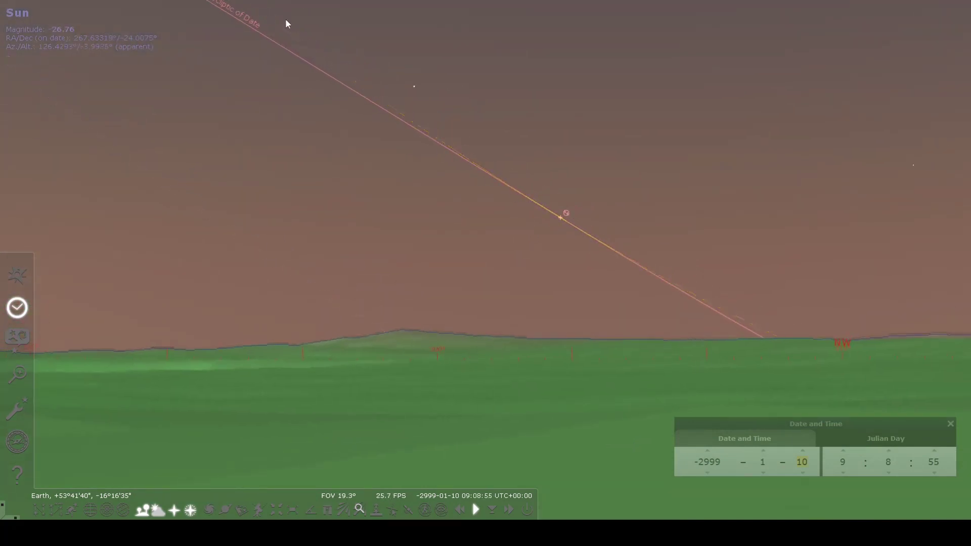
scroll(594, 282, down, 3)
key(ctrl+u)
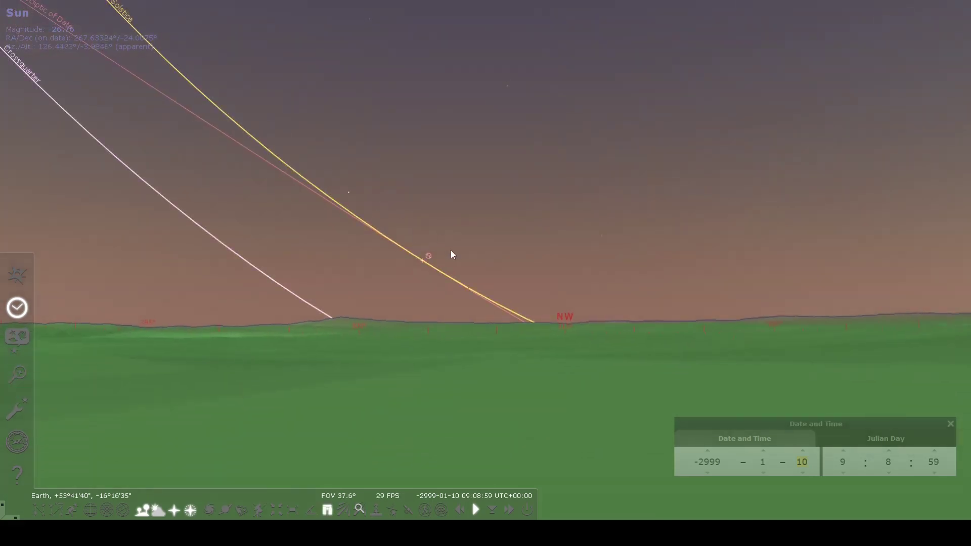
Follow the ecliptic of date from the northwest solstice point past the equinox crossing to the Sun near the southeast horizon
mouse_move(173, 80)
mouse_down()
mouse_move(331, 187)
mouse_move(371, 158)
mouse_up()
drag(182, 64, 442, 217)
scroll(408, 223, down, 2)
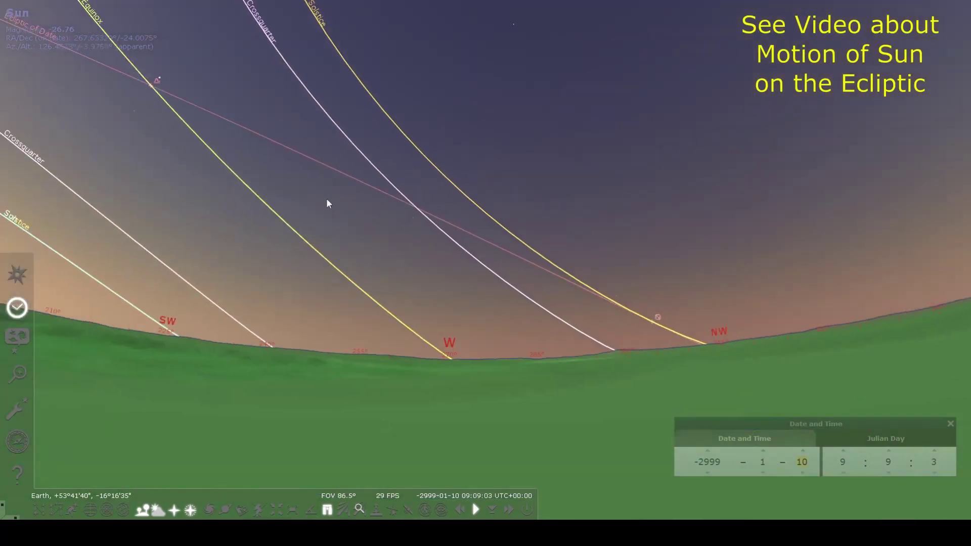
drag(332, 204, 521, 263)
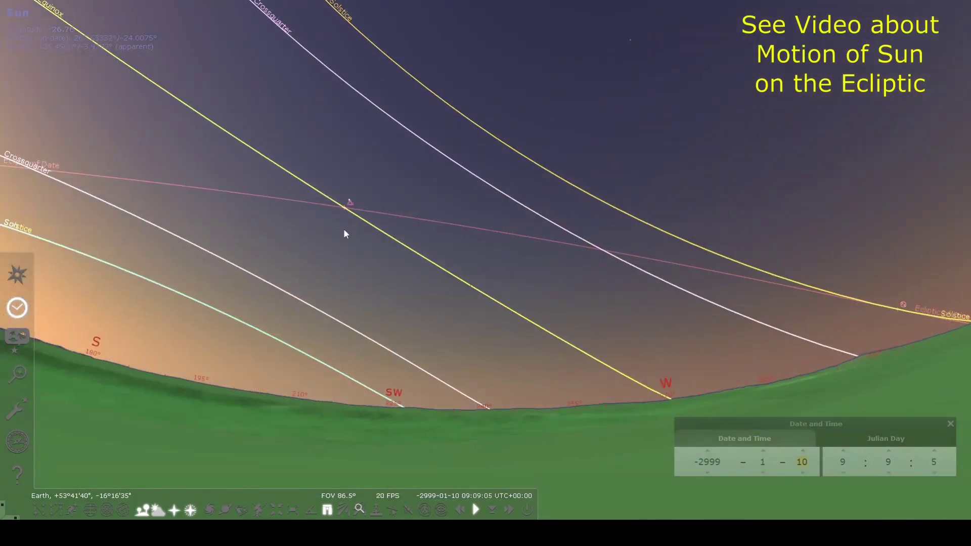
drag(358, 226, 458, 230)
drag(148, 301, 487, 260)
drag(551, 233, 609, 218)
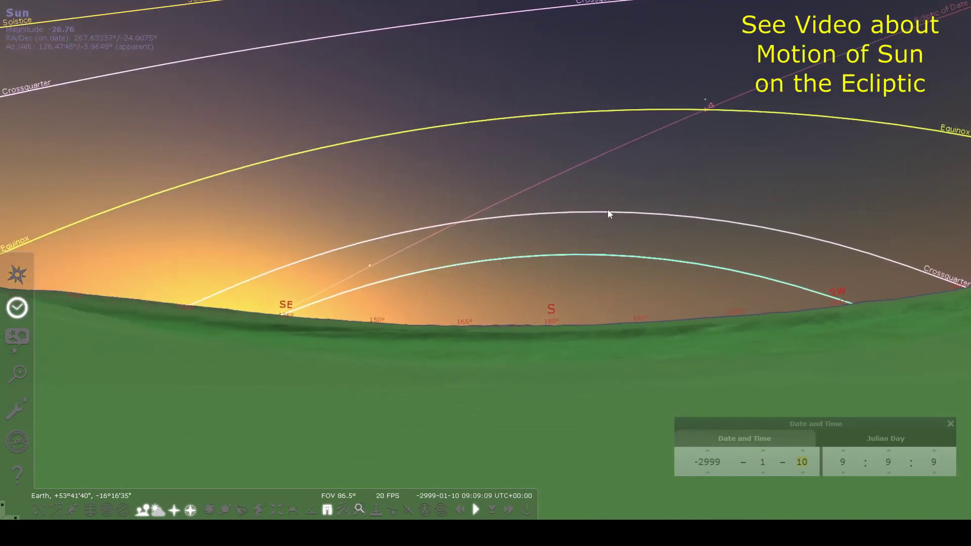
scroll(601, 203, down, 2)
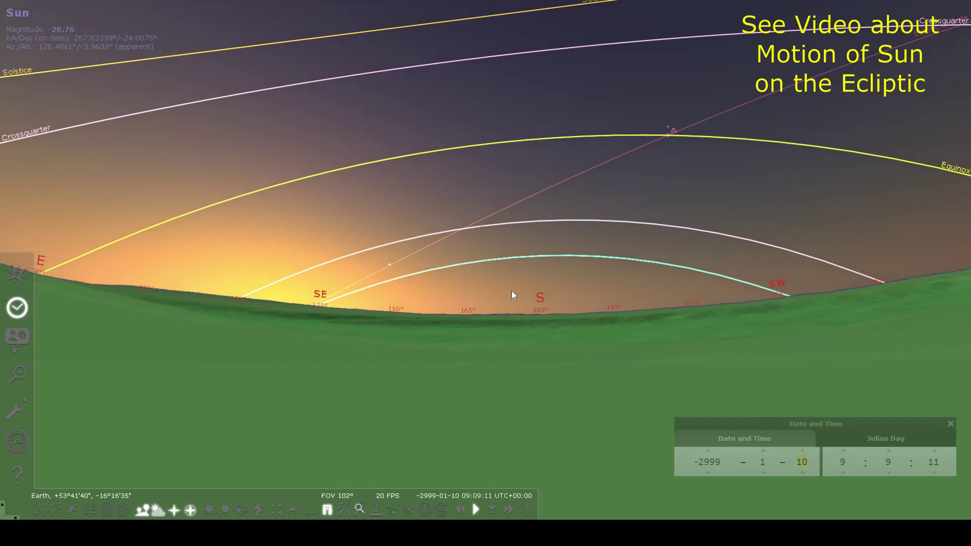
drag(512, 290, 561, 247)
Centre the Sun, move the time to about 10:08, set the date to 12 January -2999, and inspect the Sun on the solstice line
key(space)
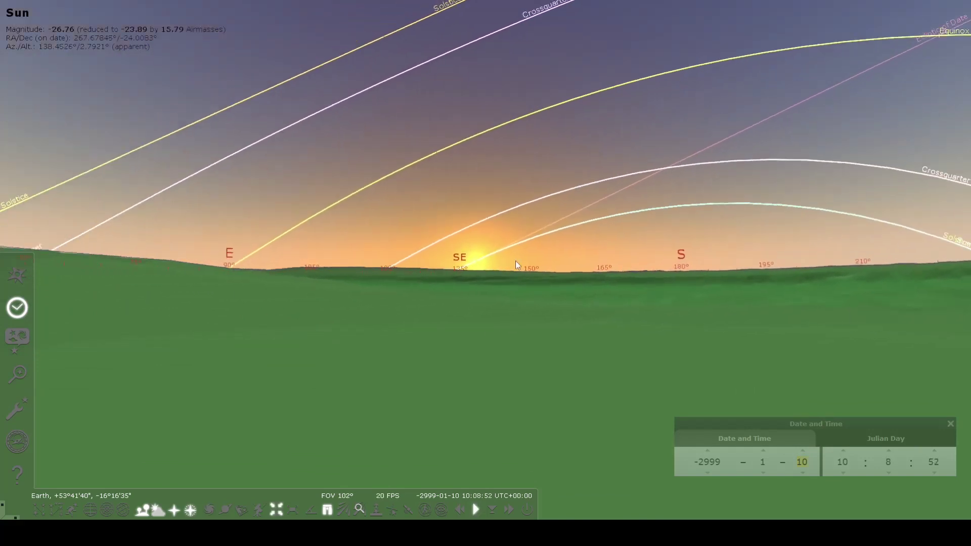
scroll(496, 255, up, 4)
scroll(494, 258, up, 6)
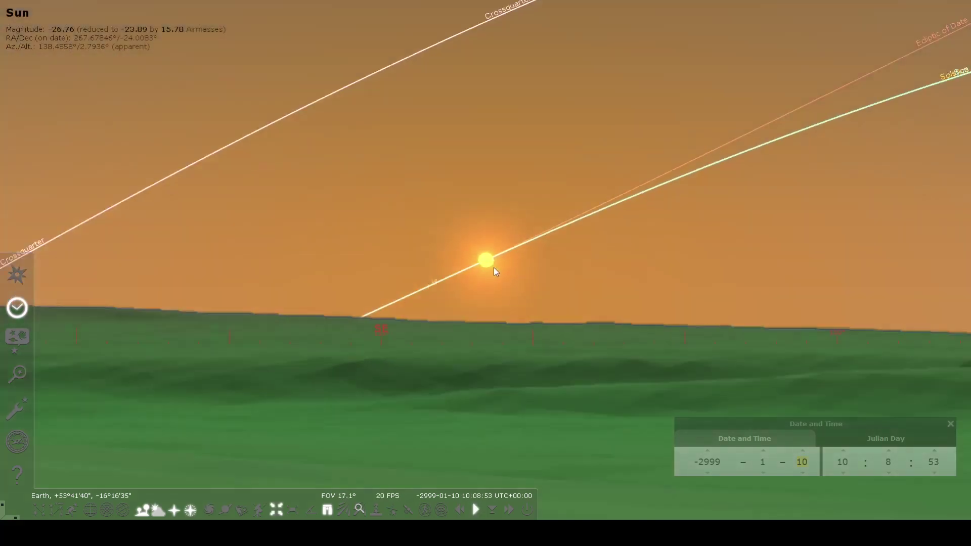
click(803, 451)
click(802, 451)
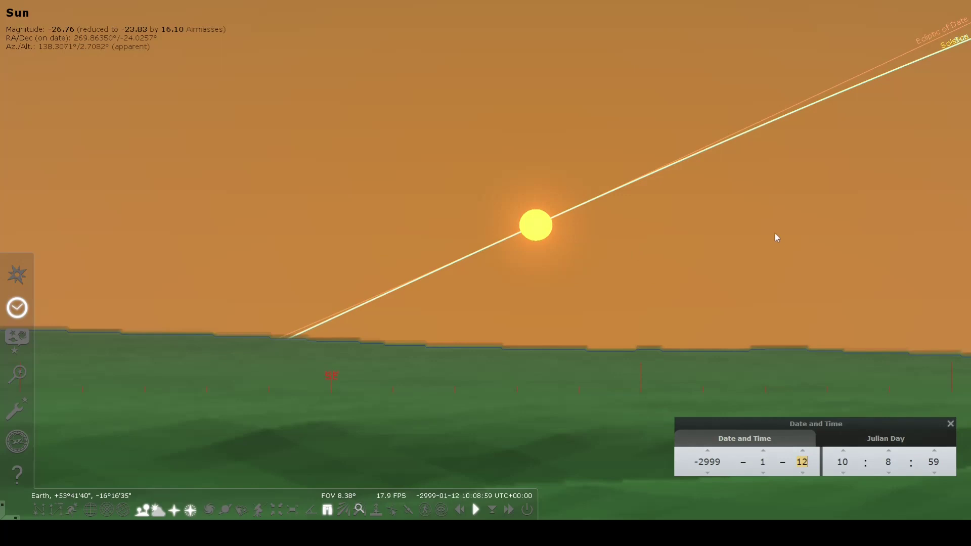
drag(771, 233, 635, 264)
scroll(387, 273, up, 3)
drag(412, 302, 521, 288)
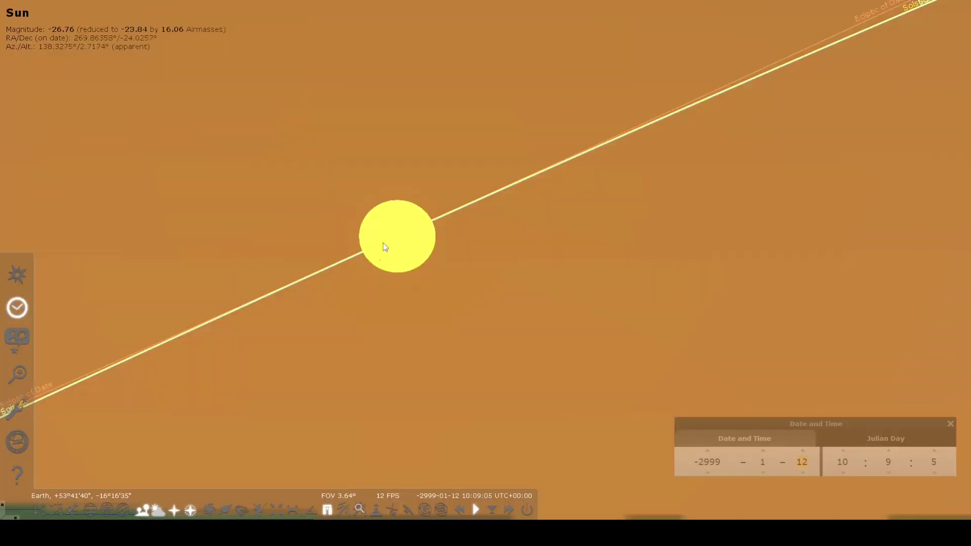
Advance the time to about 12:01, following the Sun along the solstice line
scroll(545, 321, down, 3)
ctrl+drag(544, 275, 734, 249)
drag(837, 265, 182, 292)
scroll(660, 238, down, 2)
ctrl+drag(487, 212, 728, 139)
drag(657, 180, 326, 324)
ctrl+drag(371, 252, 756, 226)
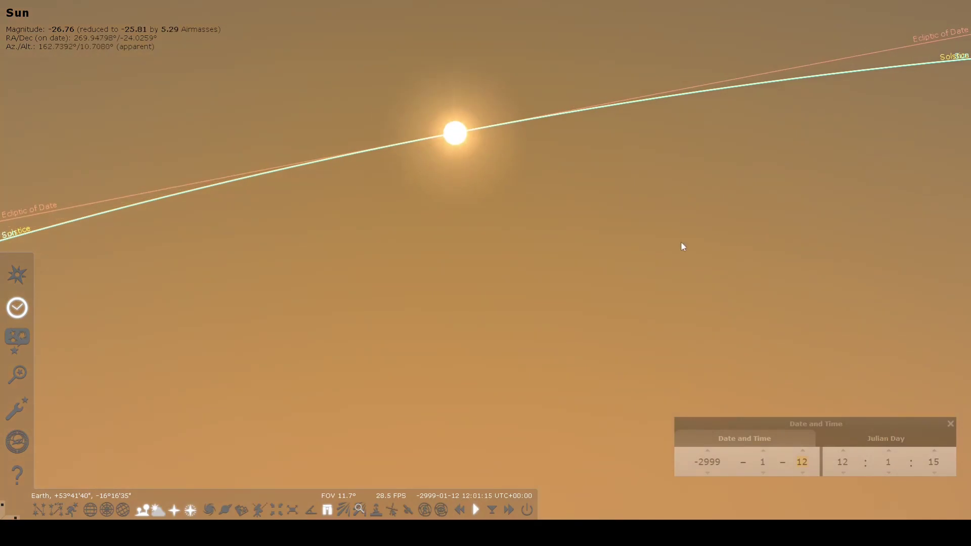
Advance the time to about 13:18, with the Sun due south, and inspect its disc on the solstice line and ecliptic
scroll(607, 241, down, 3)
drag(557, 247, 291, 171)
ctrl+drag(429, 186, 673, 374)
scroll(517, 156, up, 3)
scroll(517, 156, up, 2)
drag(516, 157, 419, 481)
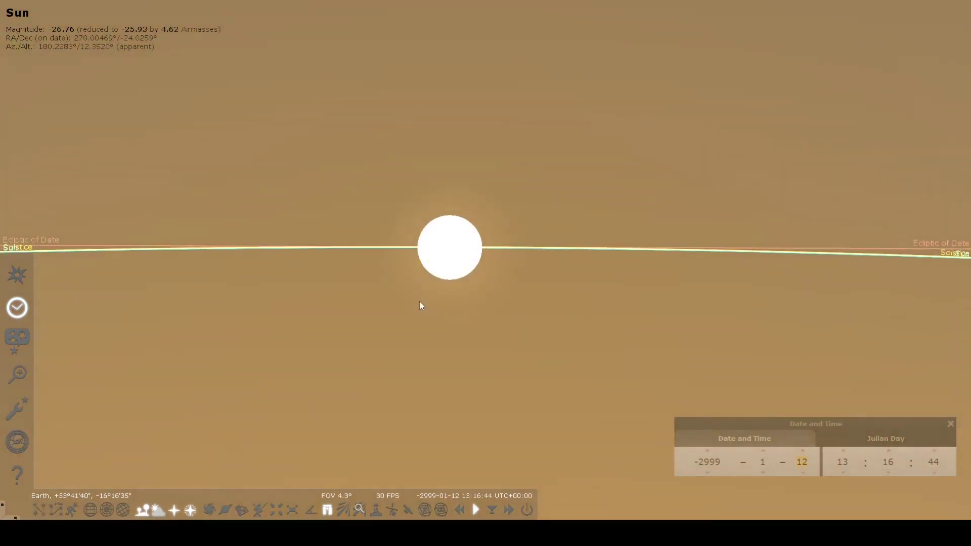
scroll(460, 330, up, 2)
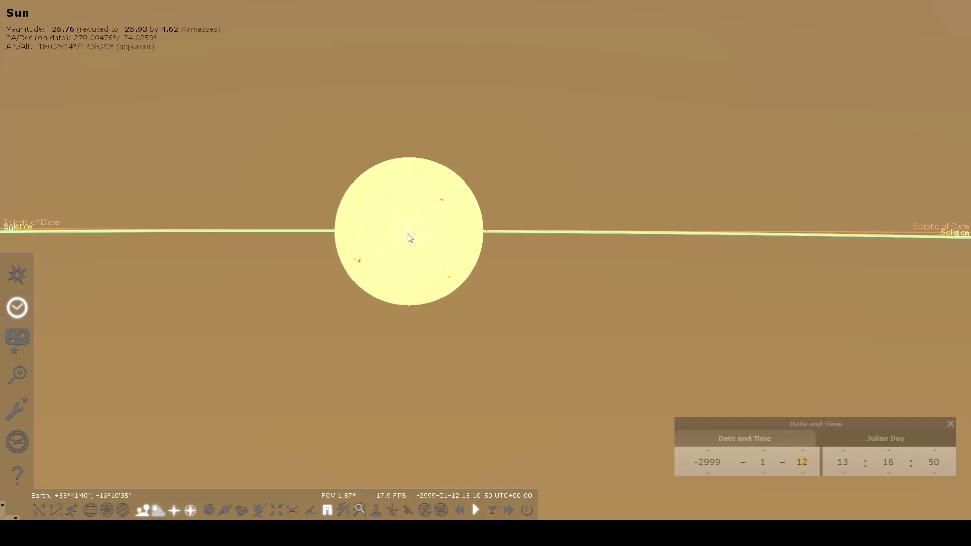
scroll(416, 236, down, 4)
scroll(424, 247, down, 4)
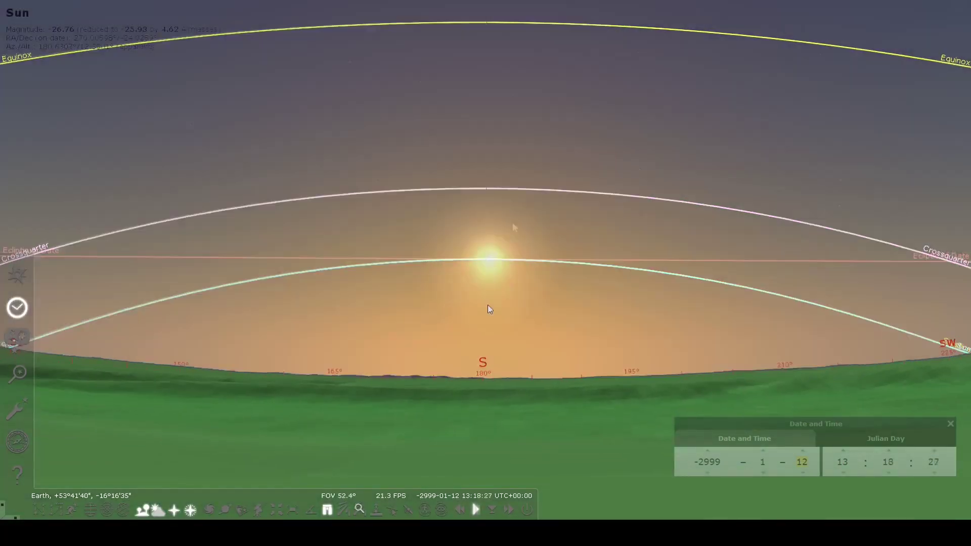
Move the time back to about 09:52, bringing the Sun down the solstice line to the southeast horizon
drag(490, 307, 622, 232)
scroll(622, 231, up, 3)
mouse_move(350, 245)
mouse_down()
mouse_move(774, 241)
mouse_move(334, 248)
mouse_up()
ctrl+drag(832, 244, 438, 303)
scroll(438, 295, up, 3)
drag(611, 298, 576, 284)
scroll(429, 299, up, 2)
drag(464, 318, 620, 290)
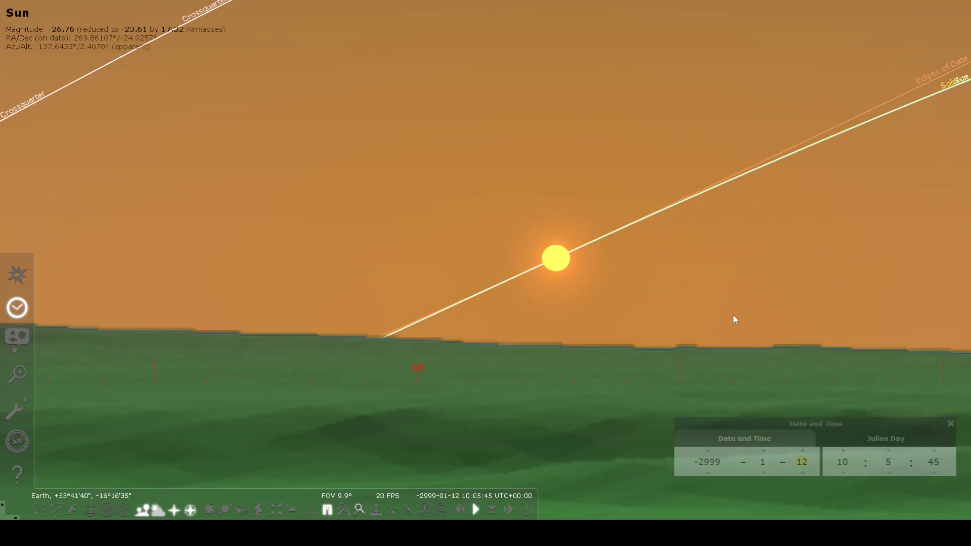
drag(737, 315, 743, 265)
ctrl+drag(784, 213, 634, 254)
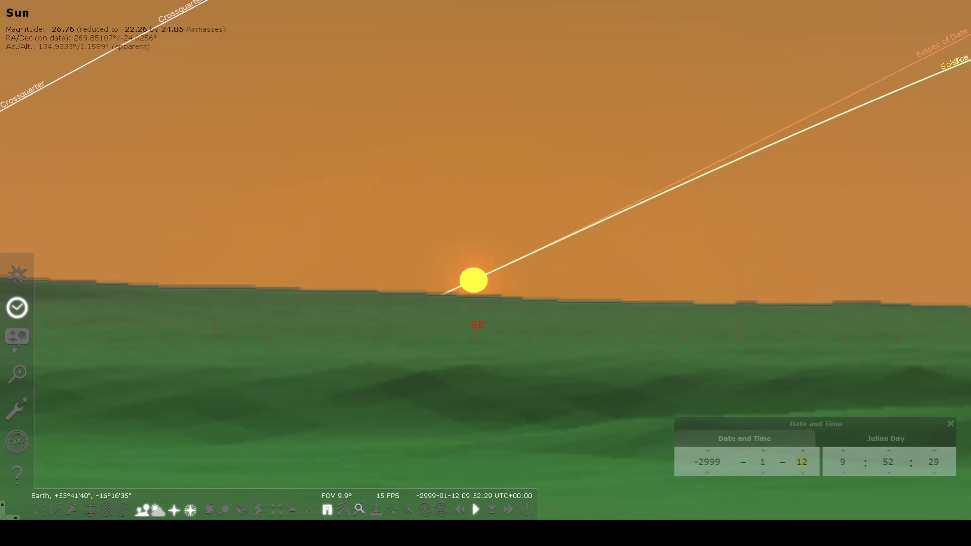
Set the date to 21 December -3000
click(771, 463)
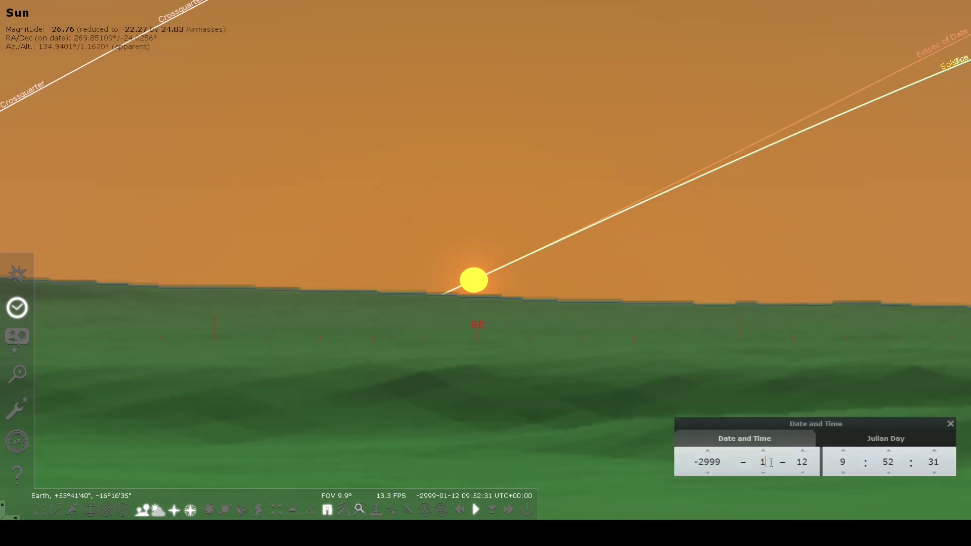
text(2)
key(Tab)
text(21)
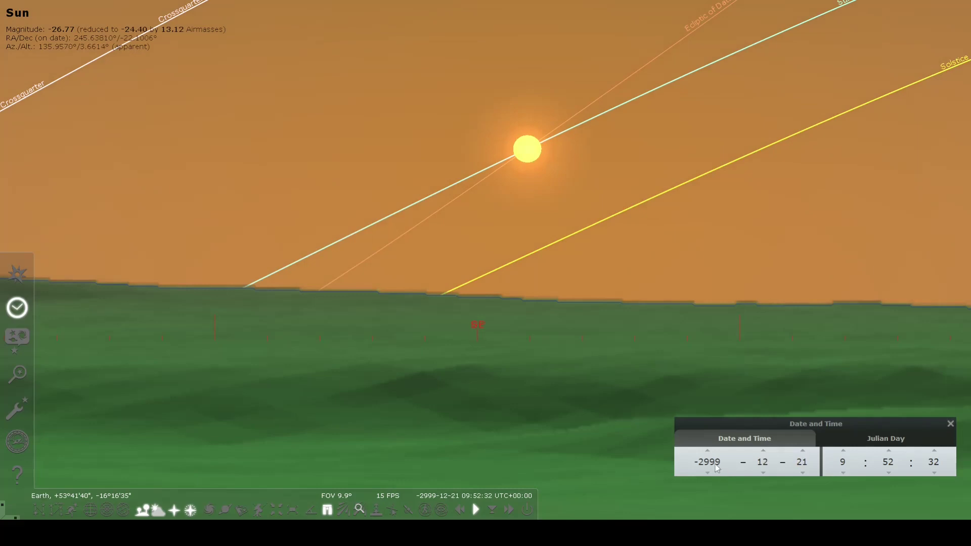
click(708, 474)
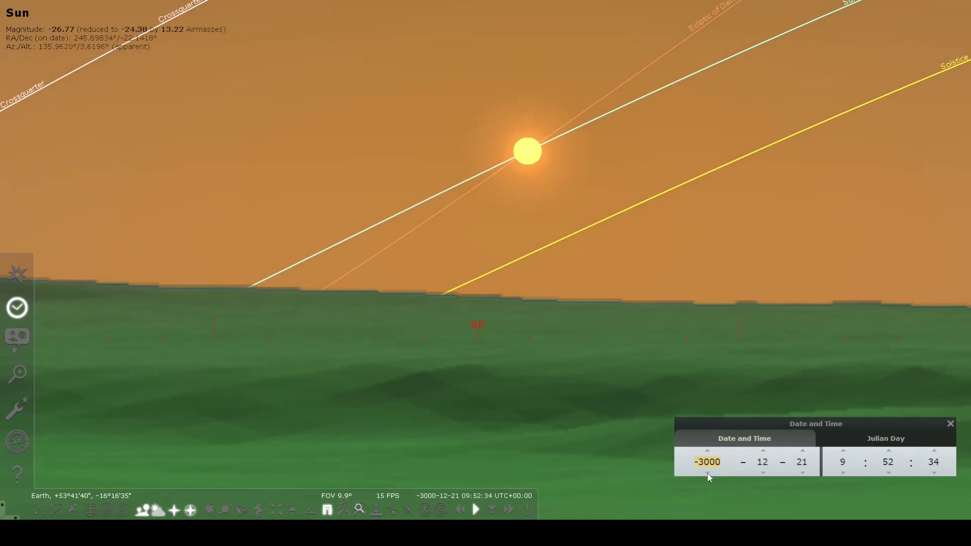
Move the time back to about 09:28 to place the 21 December Sun on the southeast horizon beside the solstice line
drag(636, 278, 766, 290)
ctrl+drag(775, 243, 551, 269)
scroll(551, 269, down, 2)
drag(669, 228, 583, 223)
key(k)
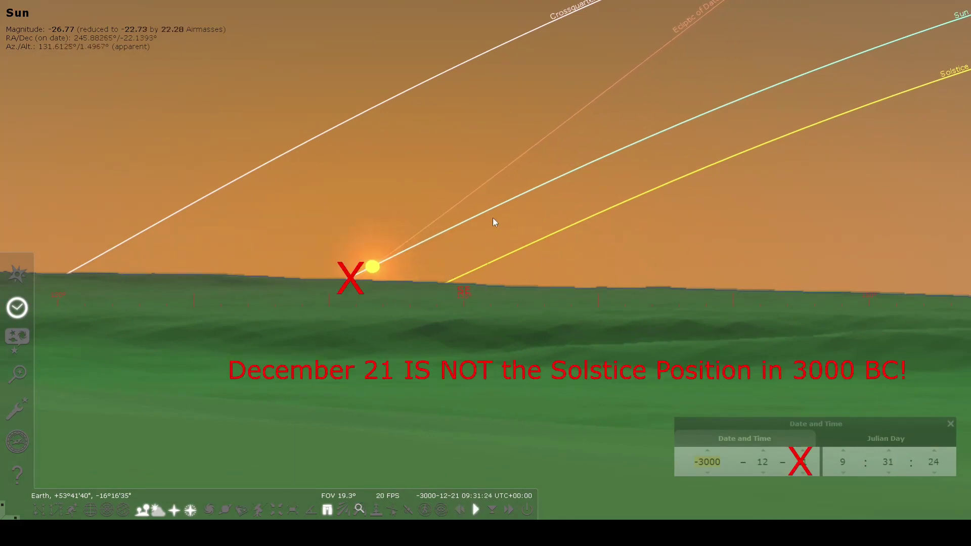
ctrl+drag(493, 217, 556, 223)
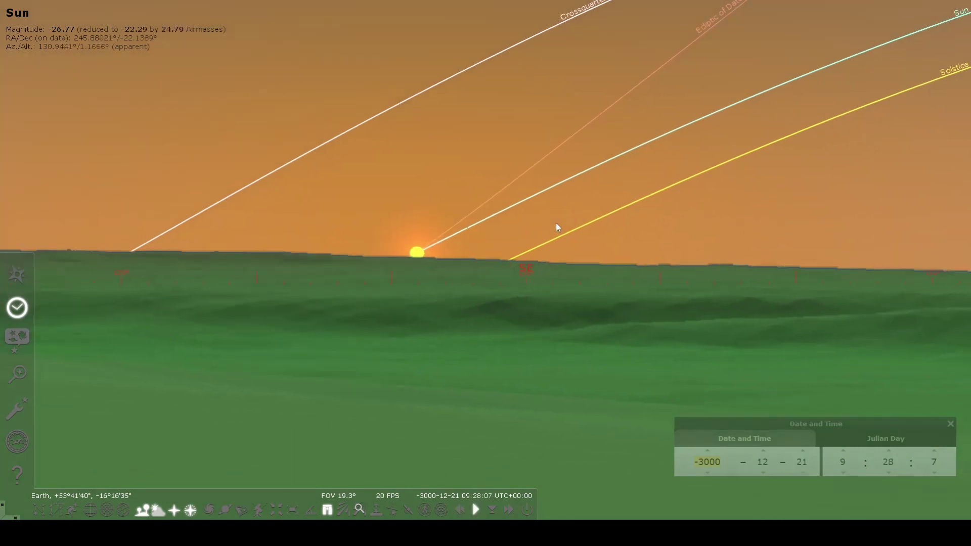
Step the date forward day by day to 12 January -2999
click(803, 450)
click(802, 450)
click(802, 450)
click(802, 450)
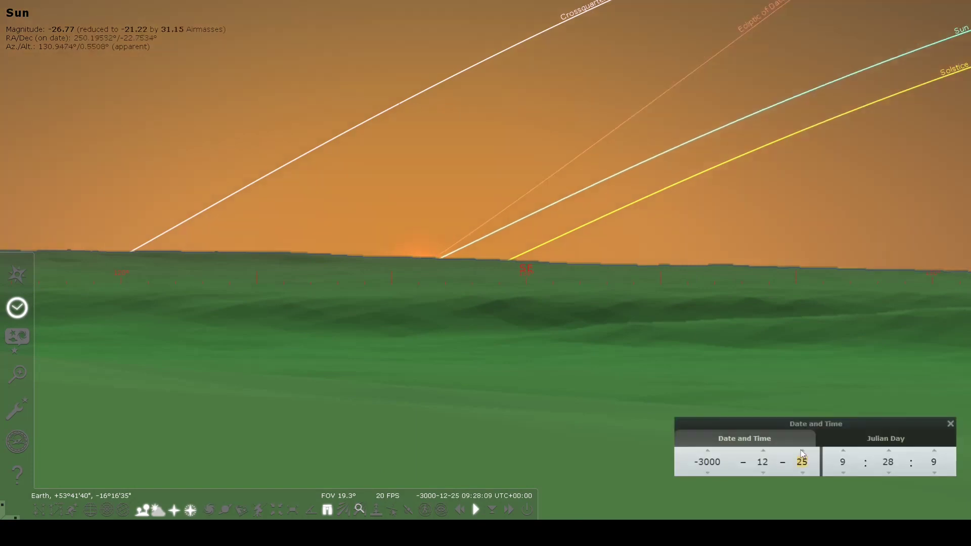
click(802, 450)
click(802, 450)
click(802, 450)
click(802, 450)
click(802, 450)
click(802, 450)
click(802, 450)
click(802, 450)
click(802, 450)
click(802, 450)
click(802, 450)
click(802, 450)
click(802, 450)
click(802, 450)
click(802, 450)
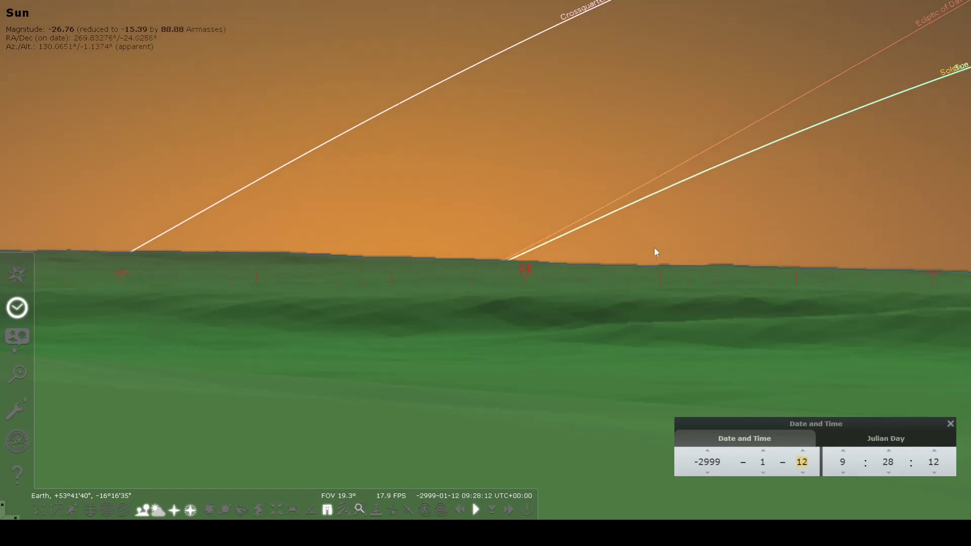
Move the time to about 10:09 and compare the Sun's position on 11 January with 12 January, ending on 12 January
key(k)
scroll(631, 204, up, 3)
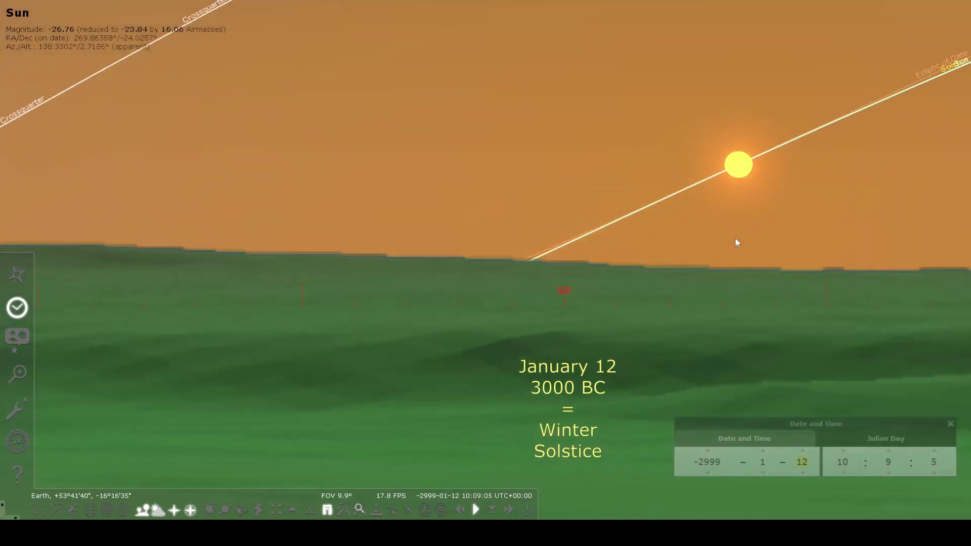
drag(673, 249, 573, 244)
scroll(573, 248, up, 2)
click(802, 472)
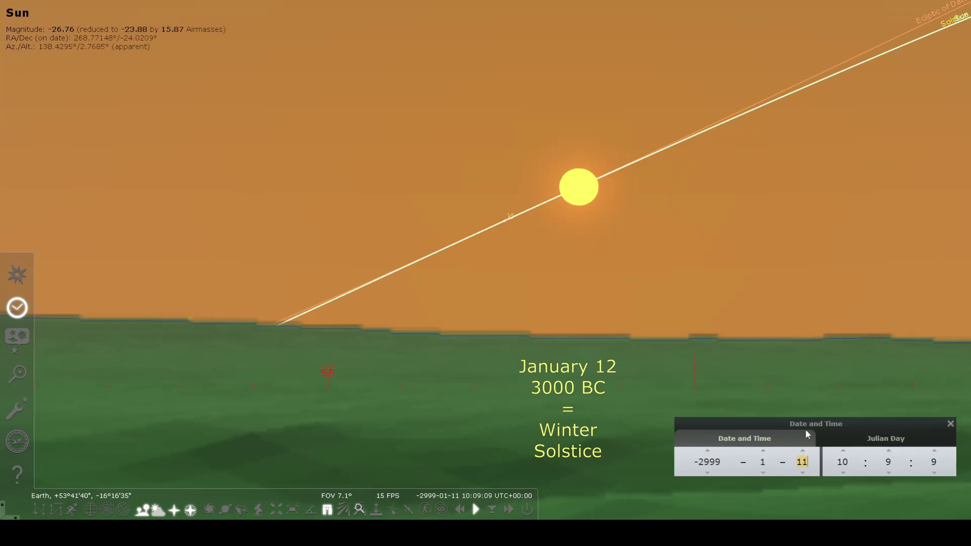
click(803, 451)
Advance the time to about 16:49, following the Sun down to sunset near the southwest horizon, and return the time flow to normal
scroll(662, 209, down, 3)
drag(593, 228, 702, 202)
drag(820, 205, 223, 257)
key(space)
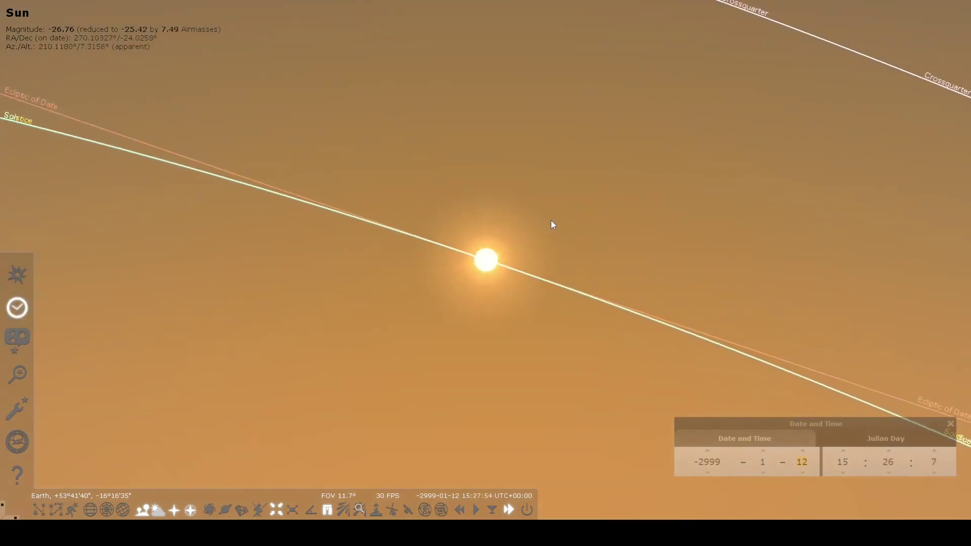
key(k)
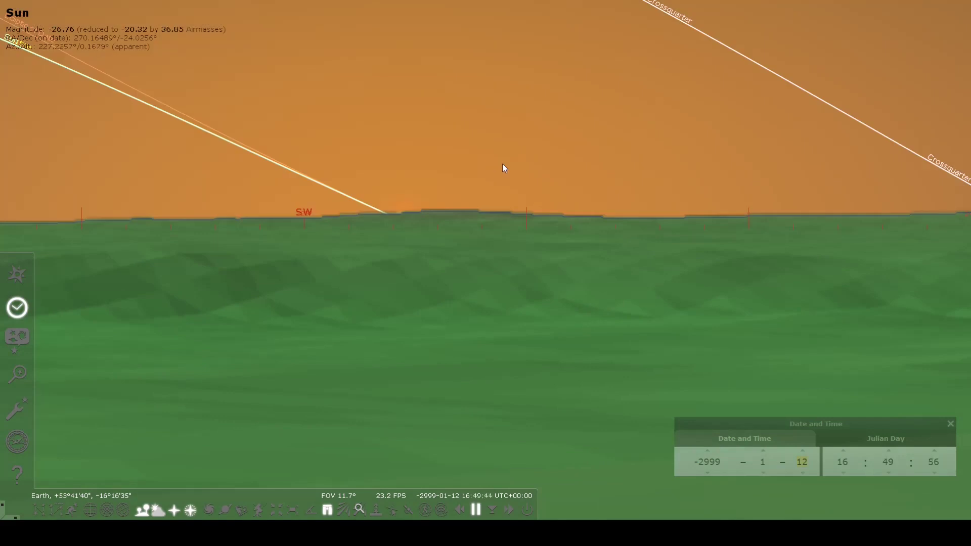